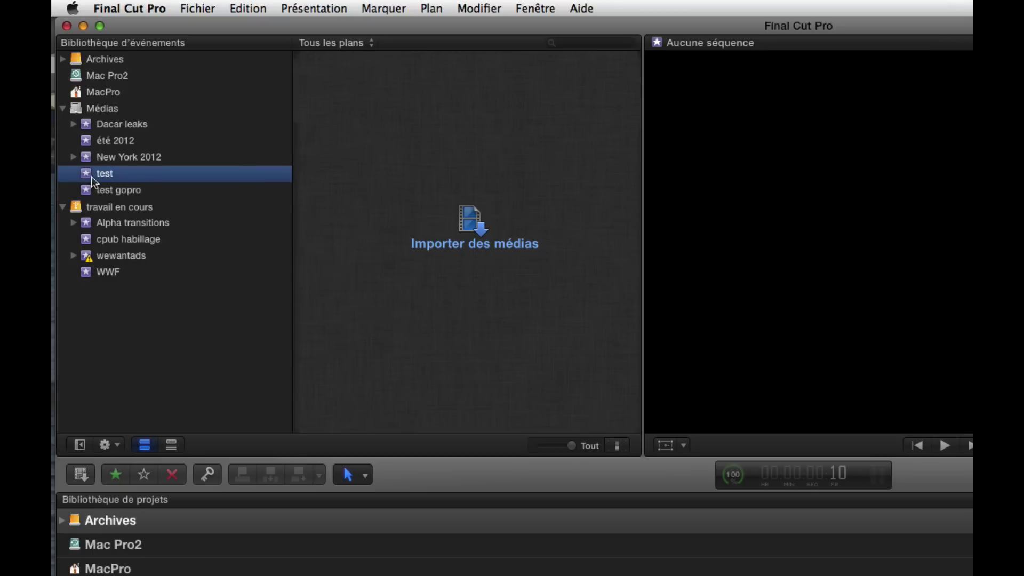
Open media import for the test event and select 120_005.avi through 2520_001.avi in the Desktop's pubs folder.
{"action": "left_click", "coordinate": [462, 228]}
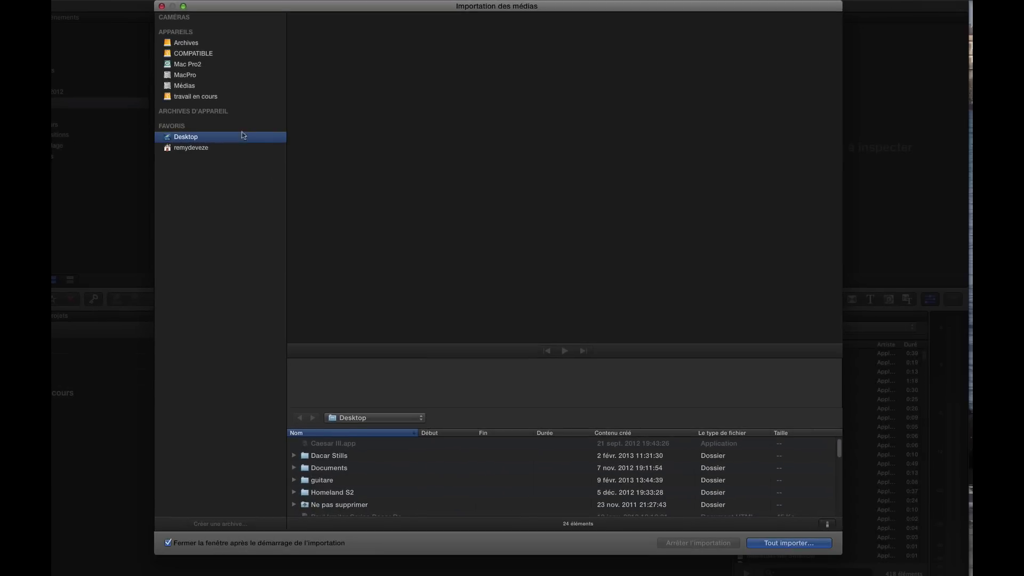
{"action": "scroll", "coordinate": [363, 469], "scroll_direction": "down", "scroll_amount": 5}
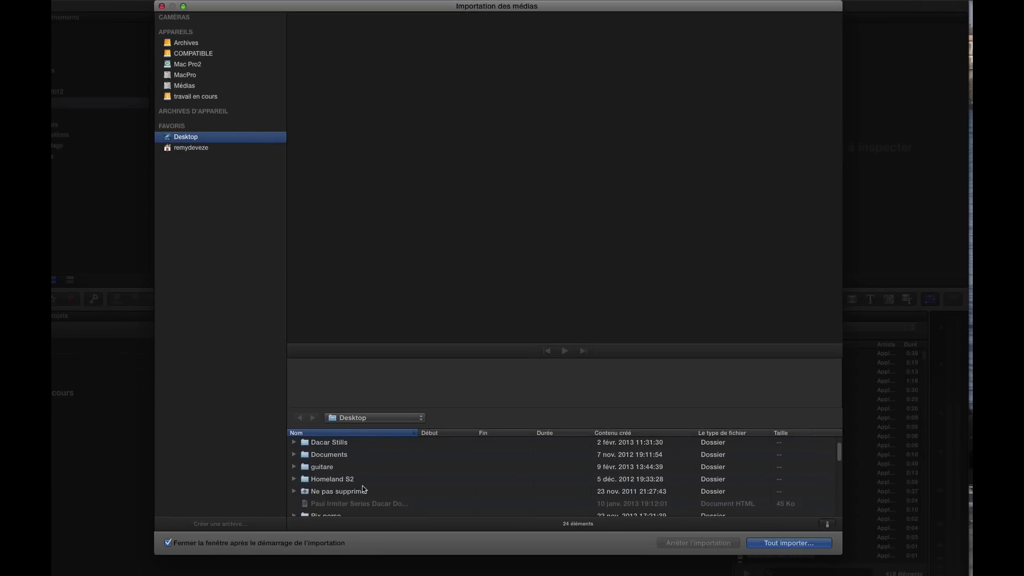
{"action": "scroll", "coordinate": [338, 486], "scroll_direction": "down", "scroll_amount": 1}
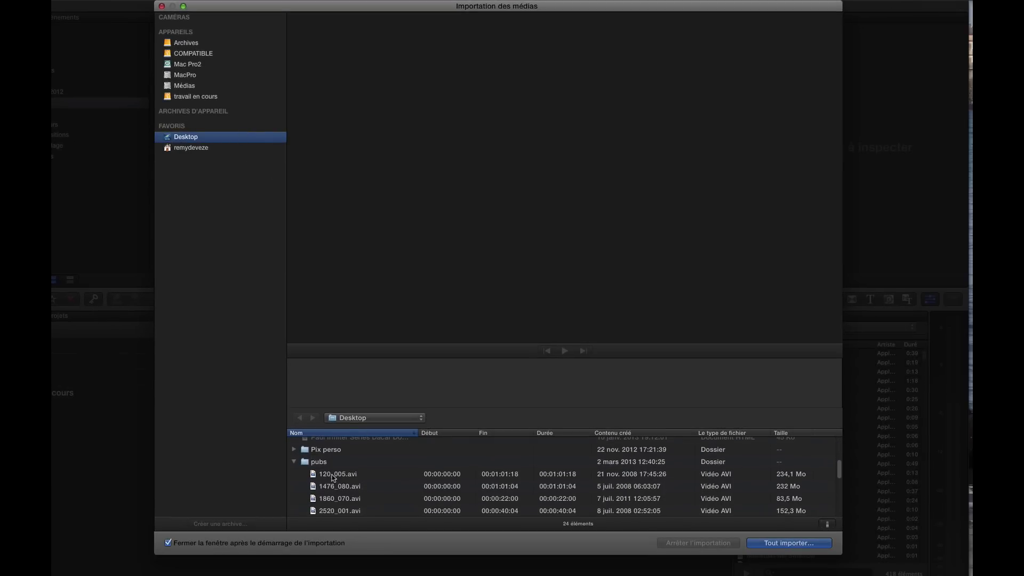
{"action": "left_click", "coordinate": [332, 476]}
{"action": "left_click", "coordinate": [326, 511], "text": "shift"}
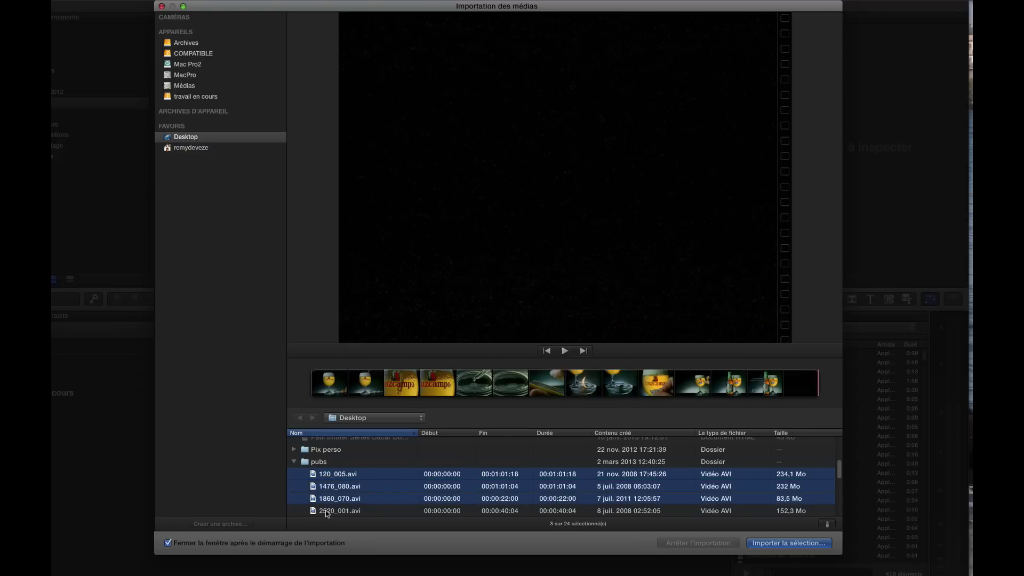
Import the selected AVI files into the existing test event, enabling creation of both optimised and proxy media.
{"action": "left_click", "coordinate": [765, 543]}
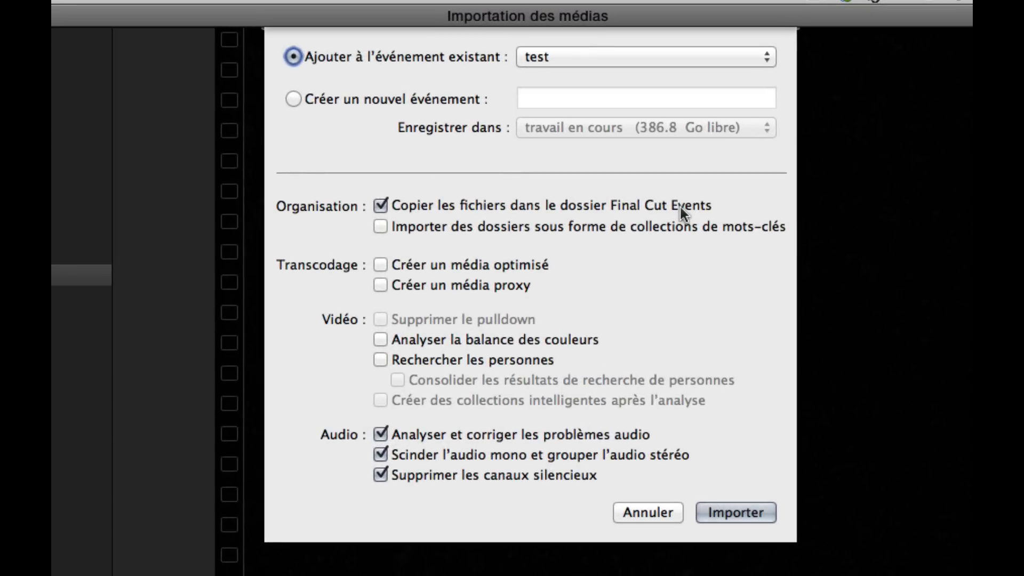
{"action": "mouse_move", "coordinate": [680, 206]}
{"action": "left_click", "coordinate": [379, 264]}
{"action": "left_click", "coordinate": [379, 285]}
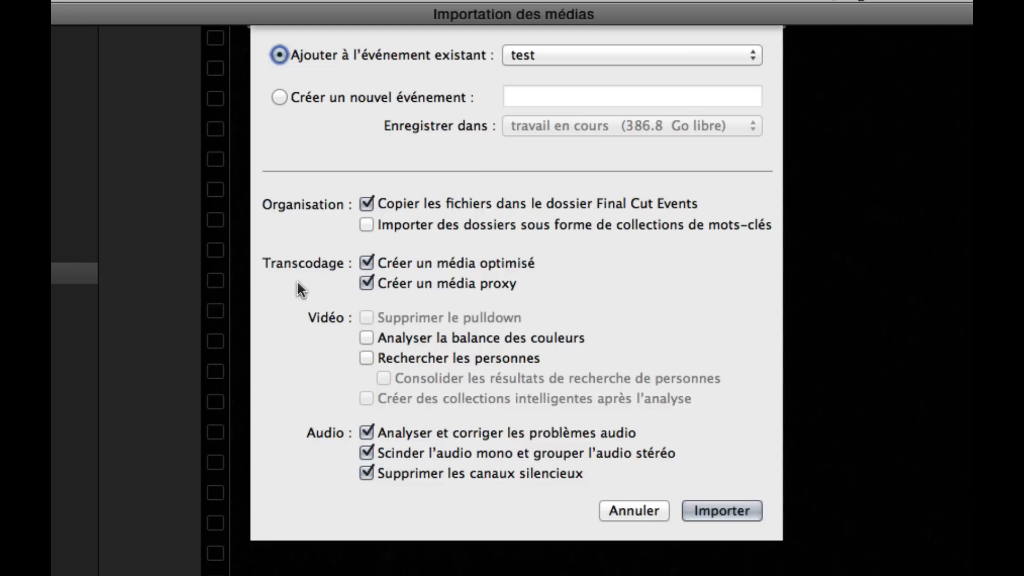
{"action": "left_click", "coordinate": [721, 510]}
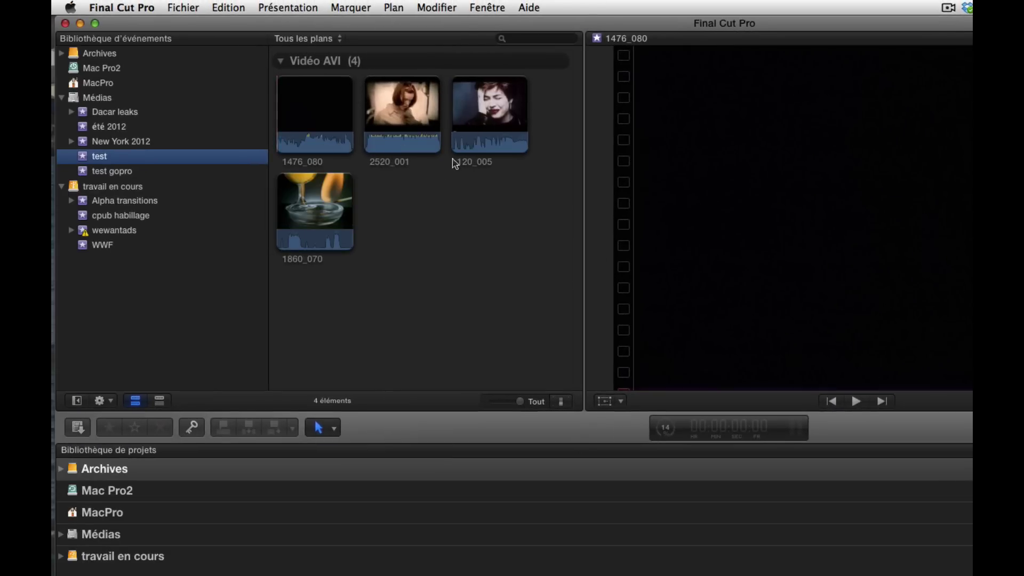
Check the background tasks, expanding the transcoding and analysis entry to examine its progress, and close the list.
{"action": "left_click", "coordinate": [664, 427]}
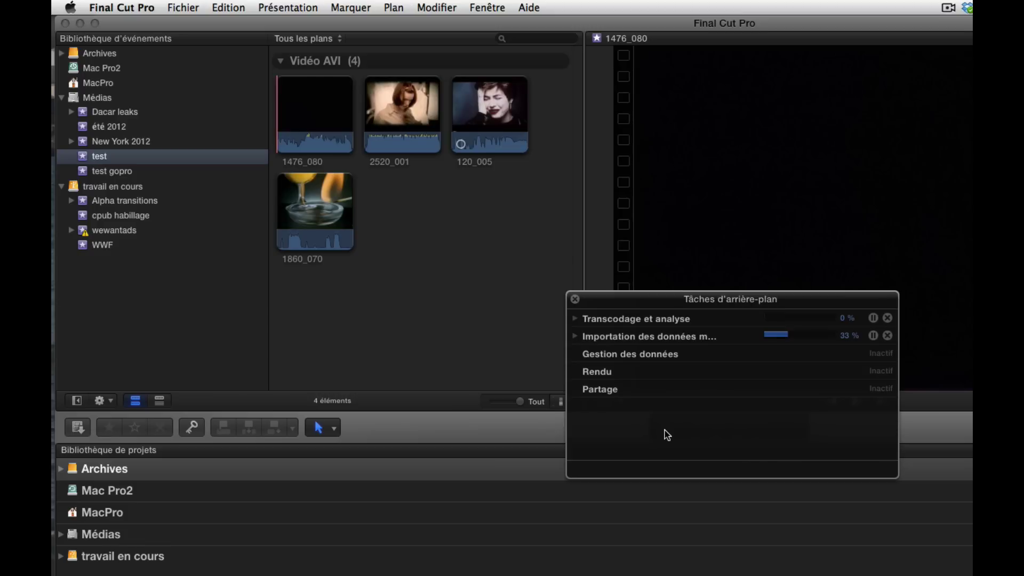
{"action": "left_click", "coordinate": [574, 318]}
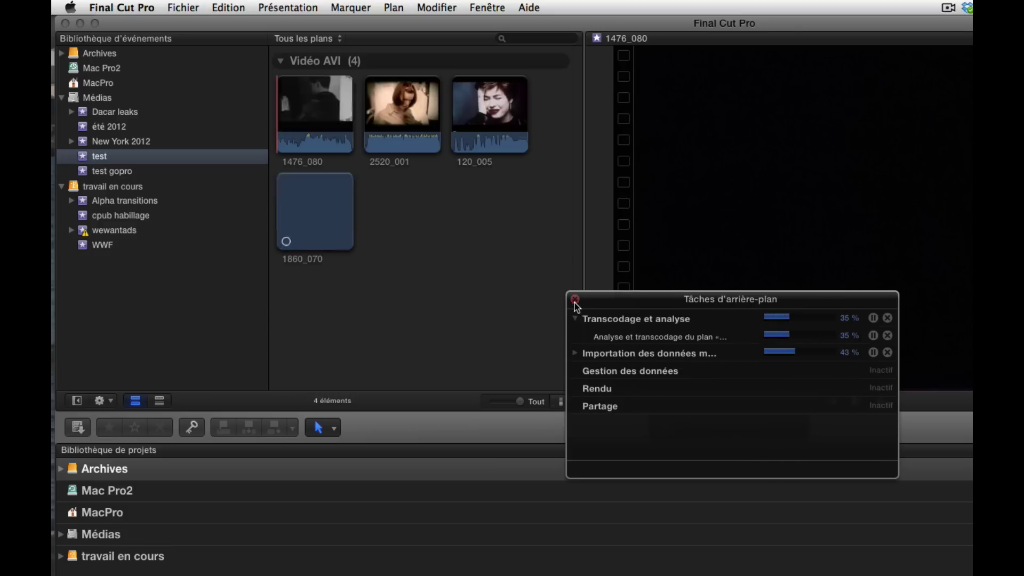
{"action": "left_click", "coordinate": [458, 313]}
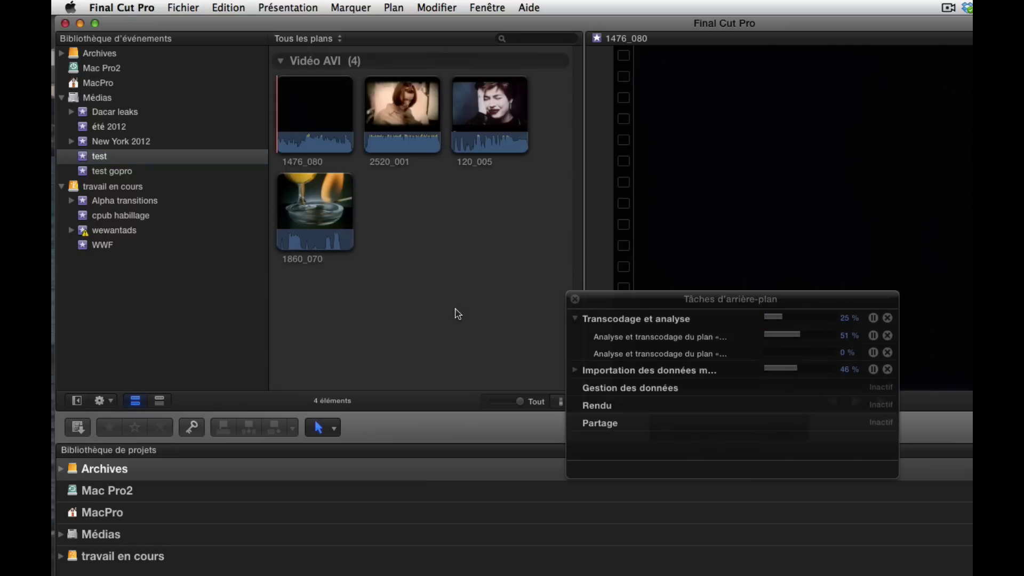
{"action": "left_click", "coordinate": [575, 299]}
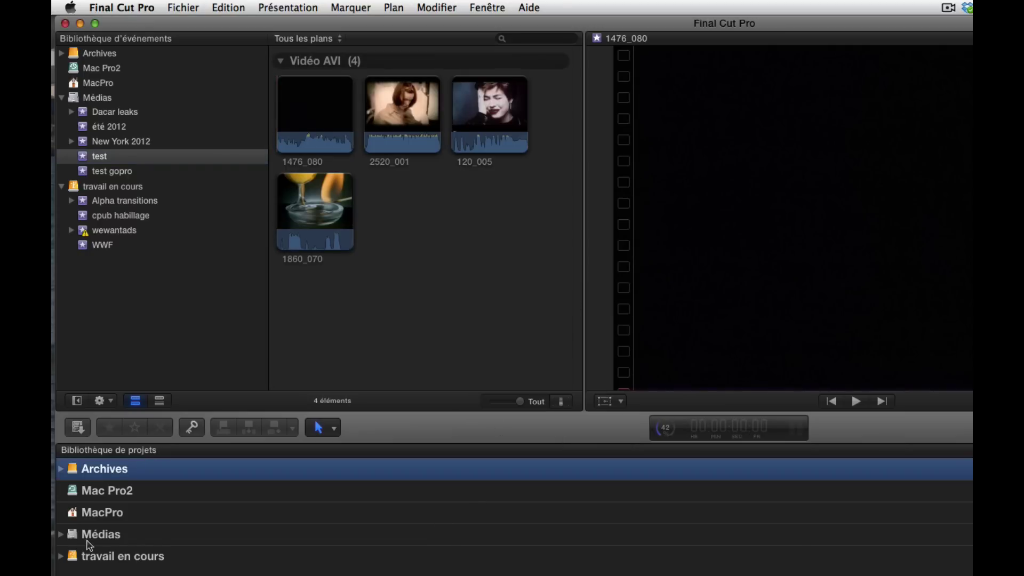
Create a project named test on the Médias drive with test as its default event.
{"action": "left_click", "coordinate": [79, 537]}
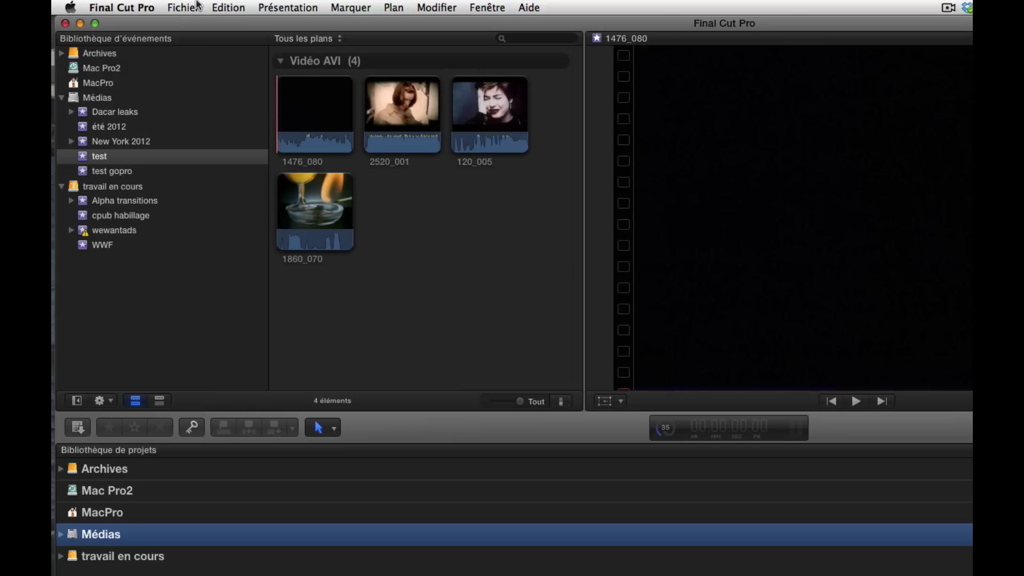
{"action": "key", "text": "super+n"}
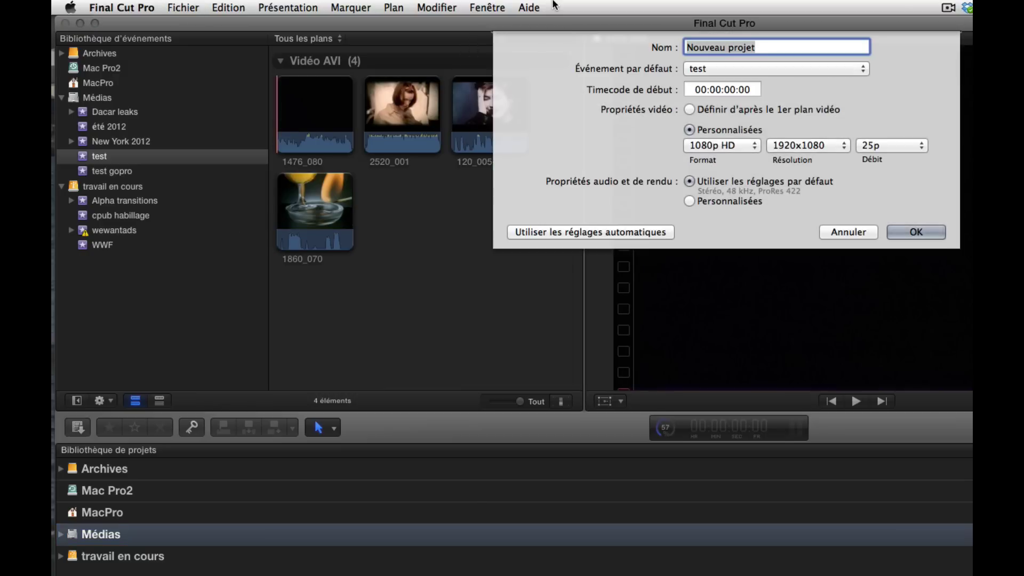
{"action": "type", "text": "test"}
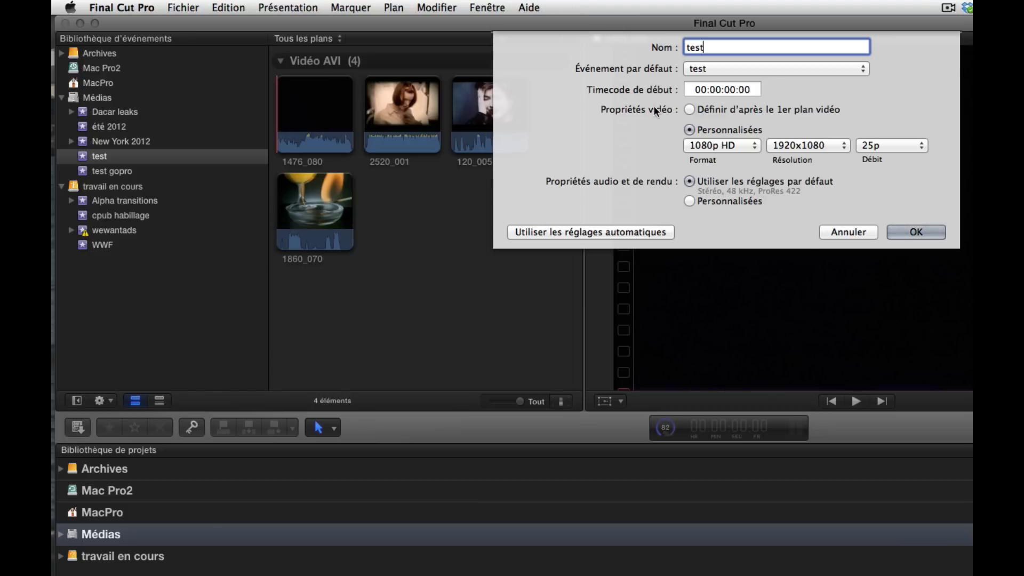
{"action": "left_click", "coordinate": [906, 234]}
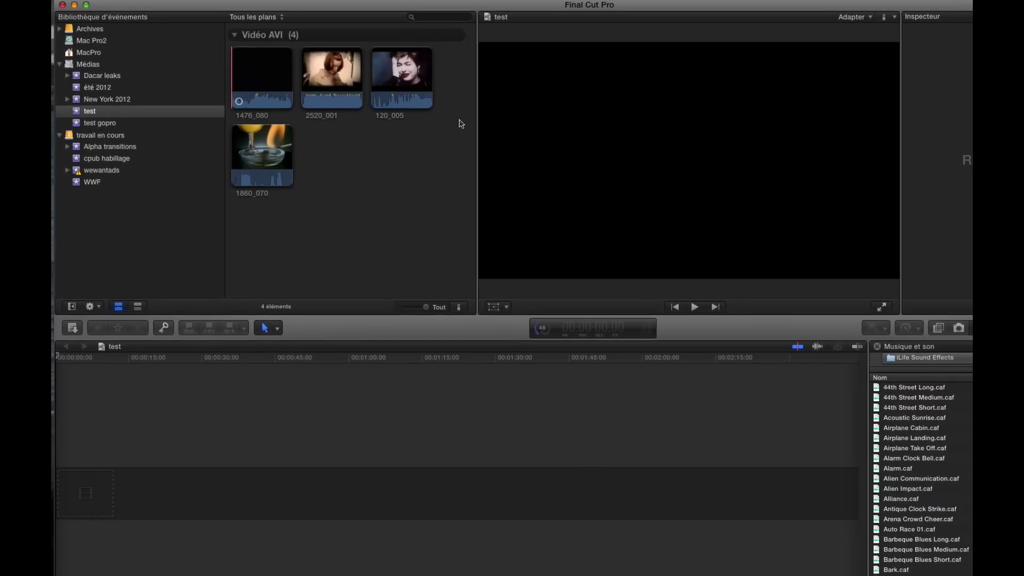
Append the clips 2520_001, 120_005 and 1860_070 in that order to the test project's timeline.
{"action": "left_click", "coordinate": [340, 86]}
{"action": "key", "text": "e"}
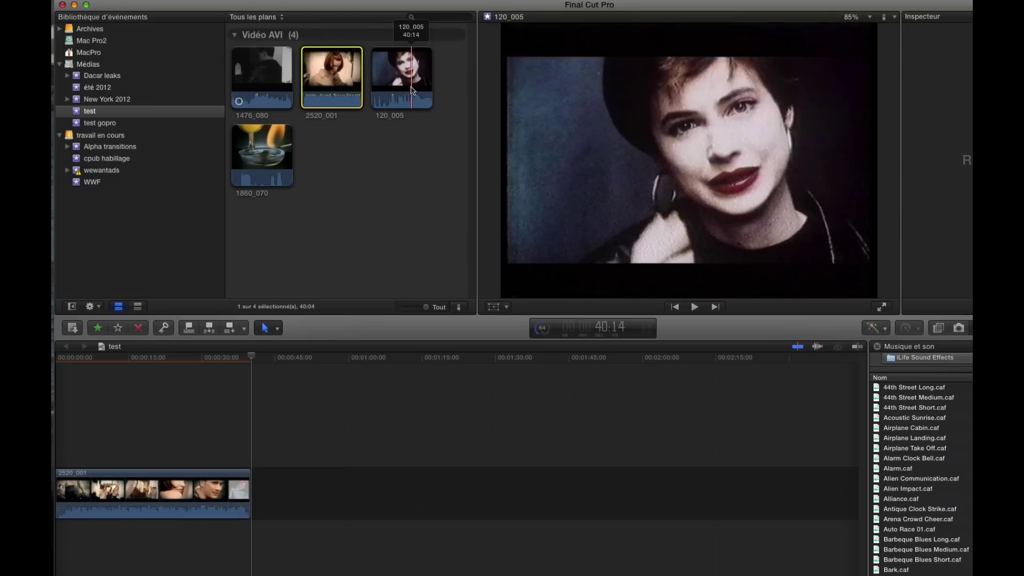
{"action": "left_click", "coordinate": [412, 91]}
{"action": "key", "text": "e"}
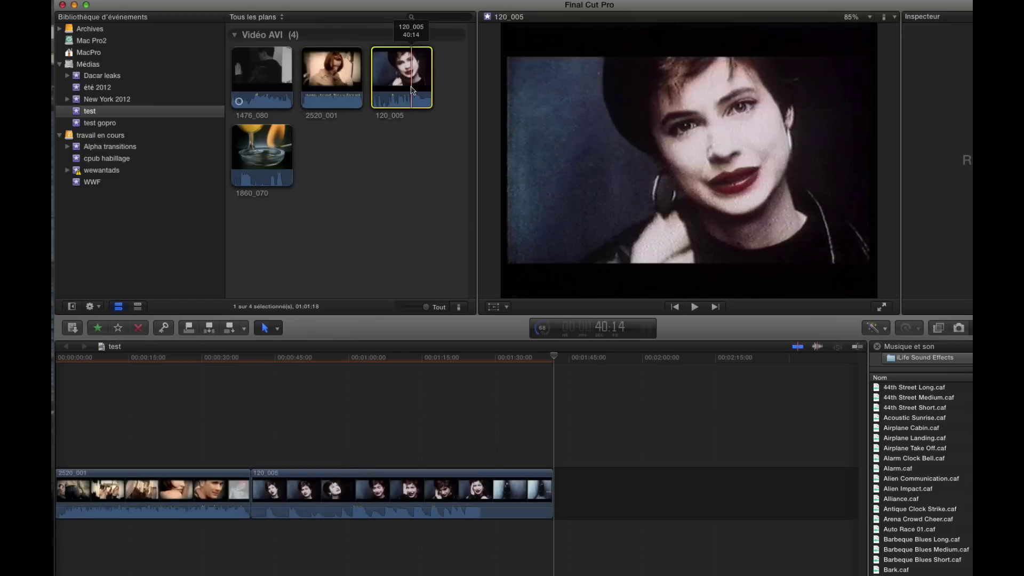
{"action": "left_click", "coordinate": [270, 155]}
{"action": "key", "text": "e"}
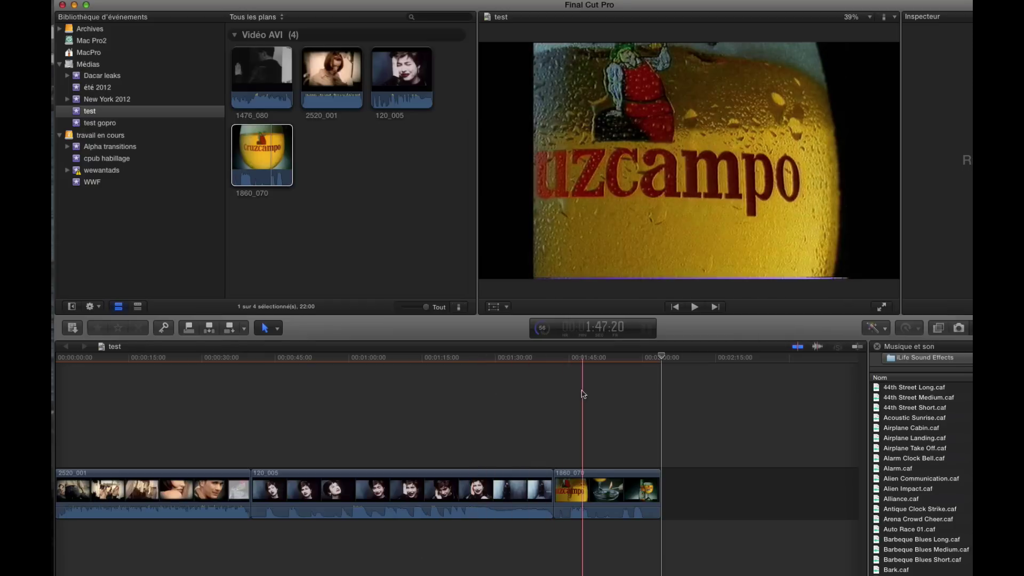
Set the playback preferences to use proxy media and close the preferences.
{"action": "left_click", "coordinate": [186, 473]}
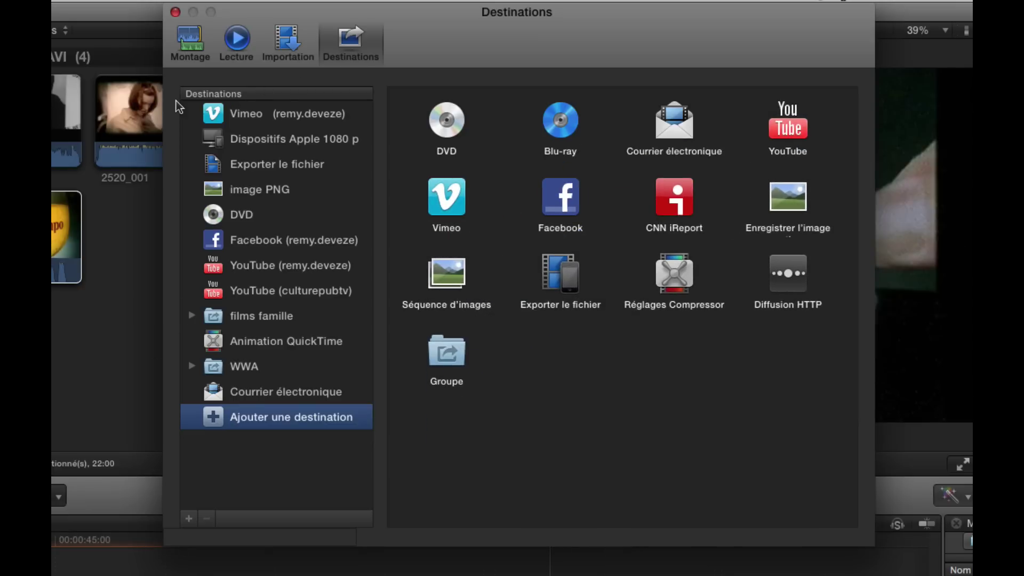
{"action": "left_click", "coordinate": [237, 43]}
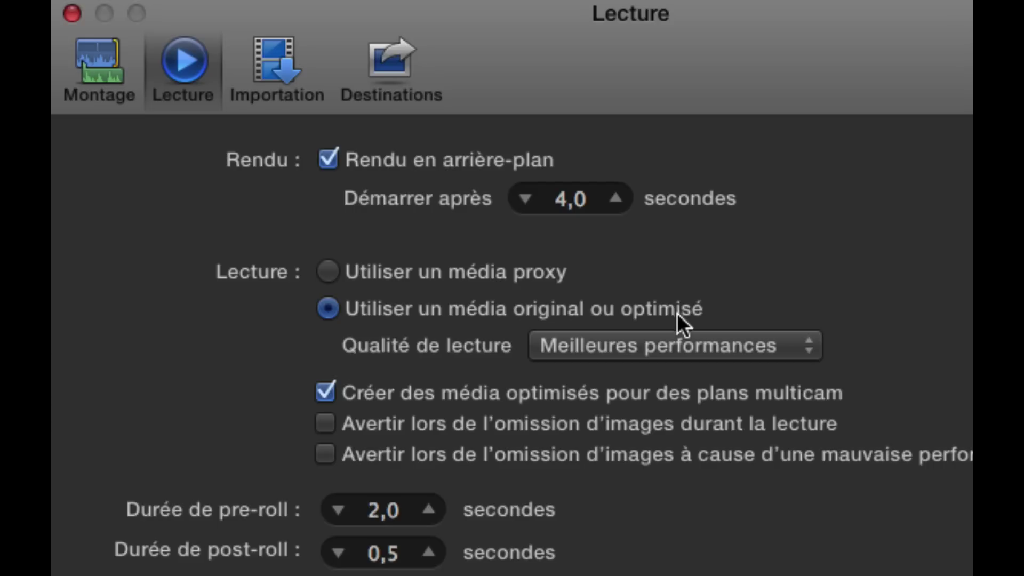
{"action": "left_click", "coordinate": [327, 270]}
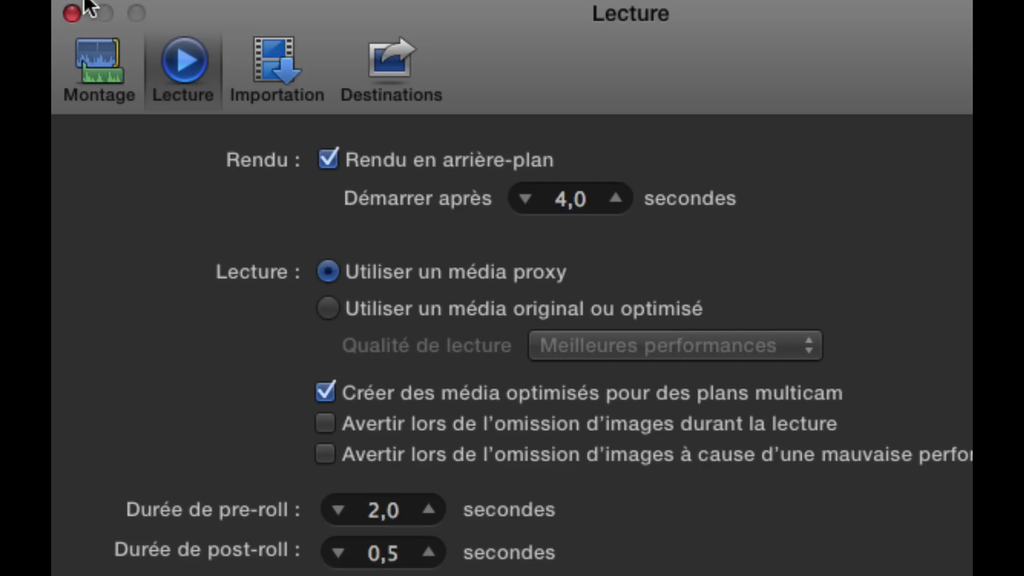
{"action": "left_click", "coordinate": [72, 12]}
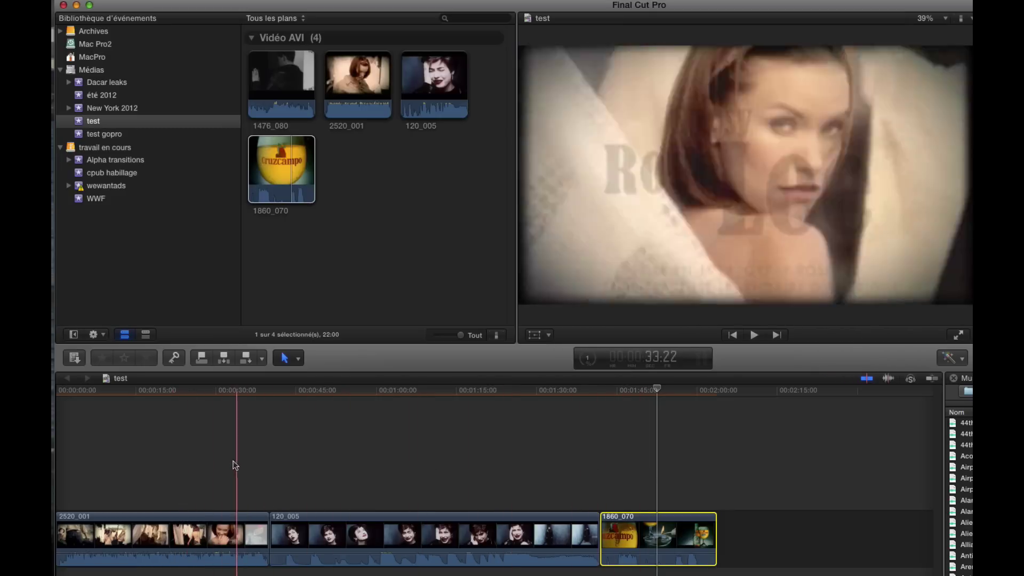
Set playback back to original or optimised media in the preferences and close them.
{"action": "key", "text": "super+comma"}
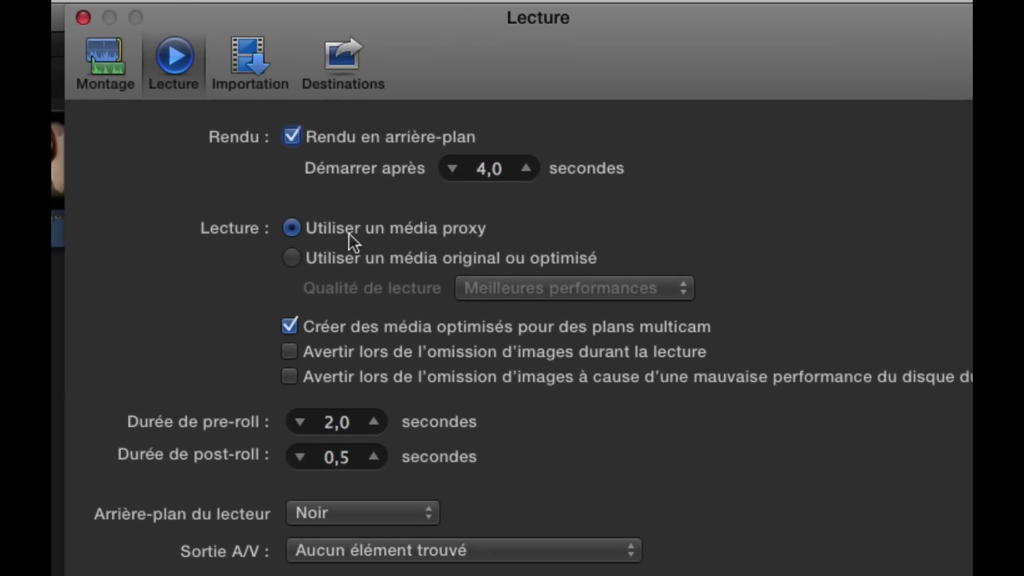
{"action": "left_click", "coordinate": [290, 258]}
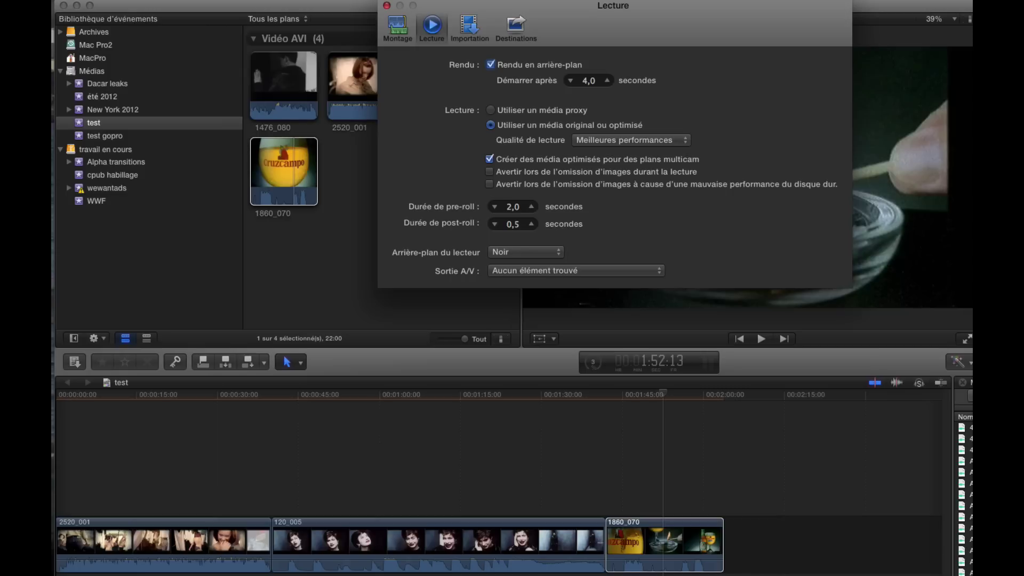
{"action": "left_click", "coordinate": [387, 6]}
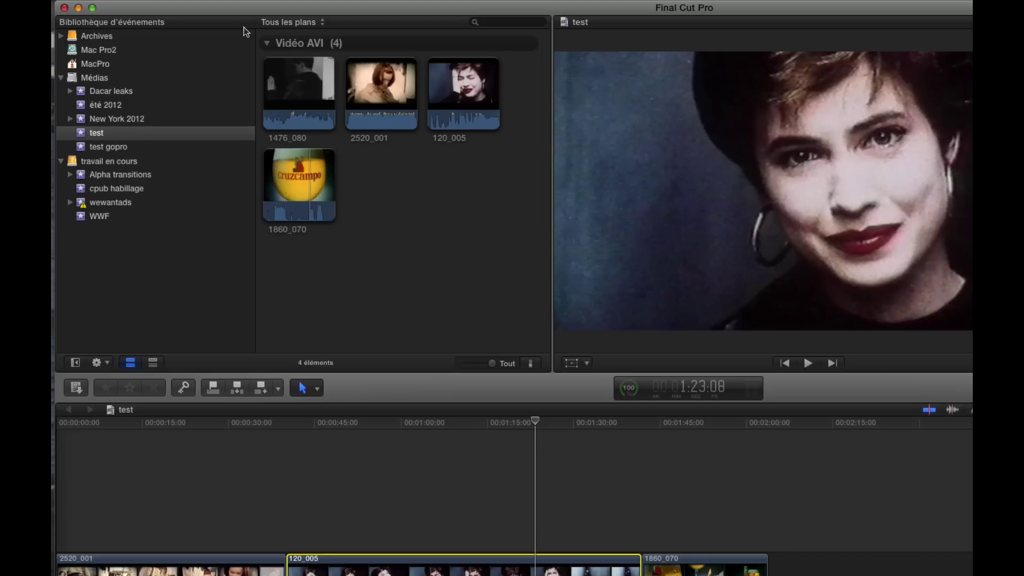
Review the import, playback and editing preferences, and close the preferences.
{"action": "key", "text": "super+comma"}
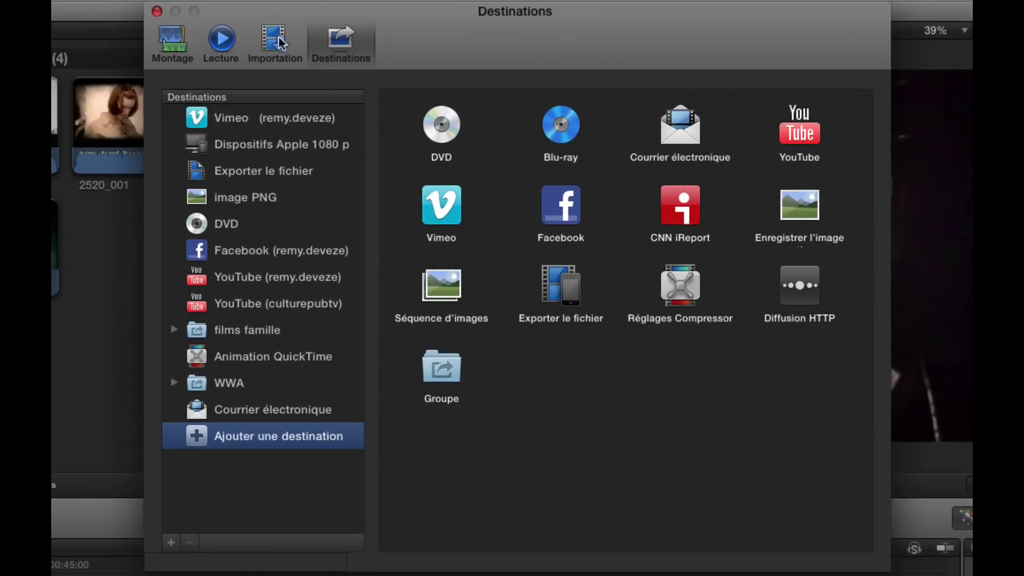
{"action": "left_click", "coordinate": [277, 42]}
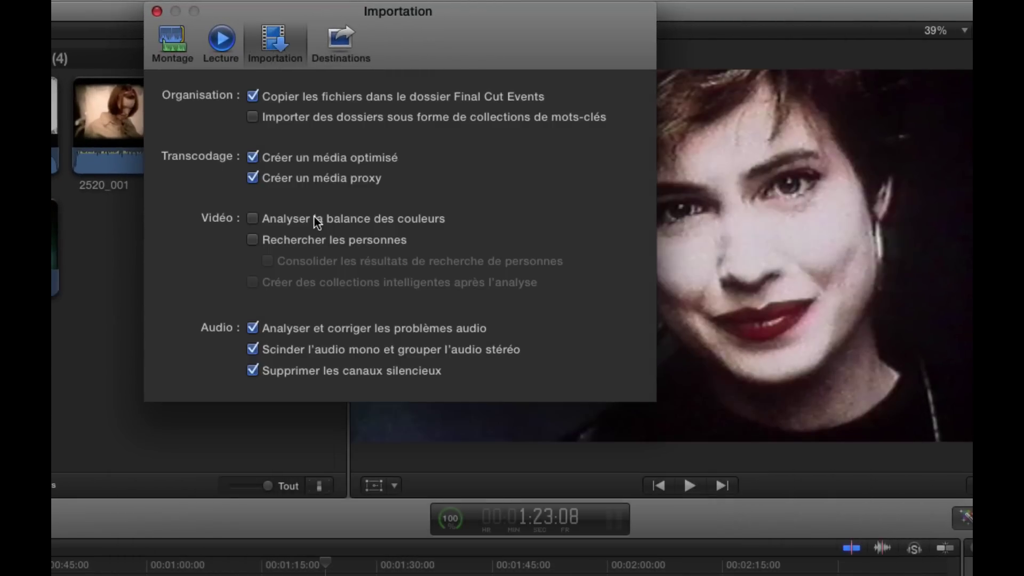
{"action": "left_click", "coordinate": [230, 41]}
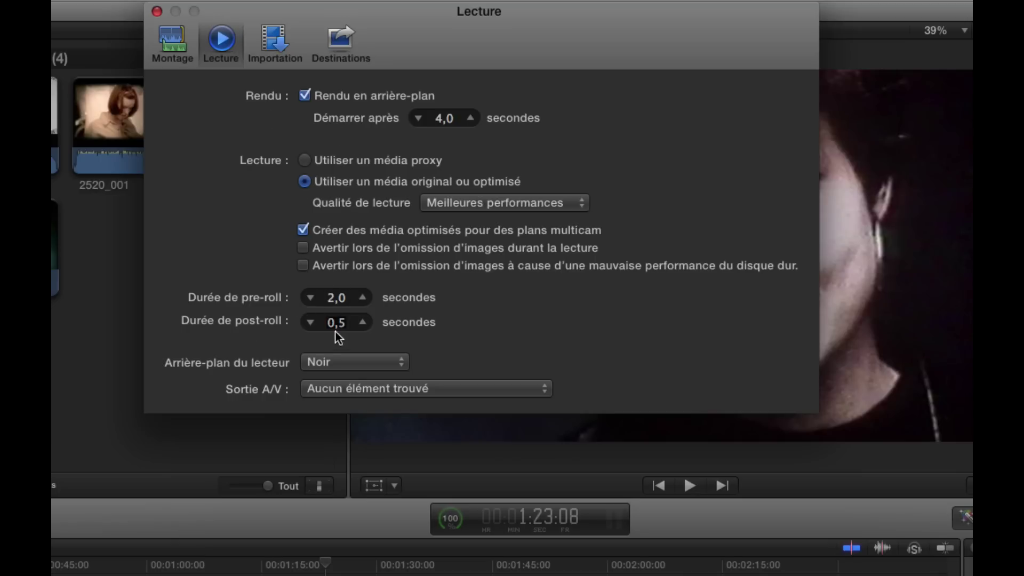
{"action": "left_click", "coordinate": [175, 45]}
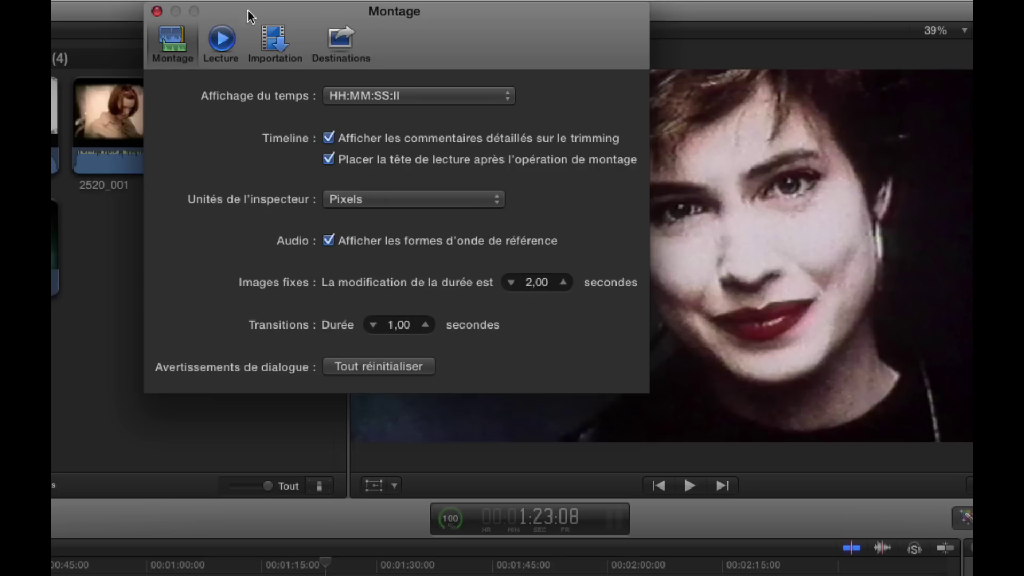
{"action": "left_click", "coordinate": [157, 12]}
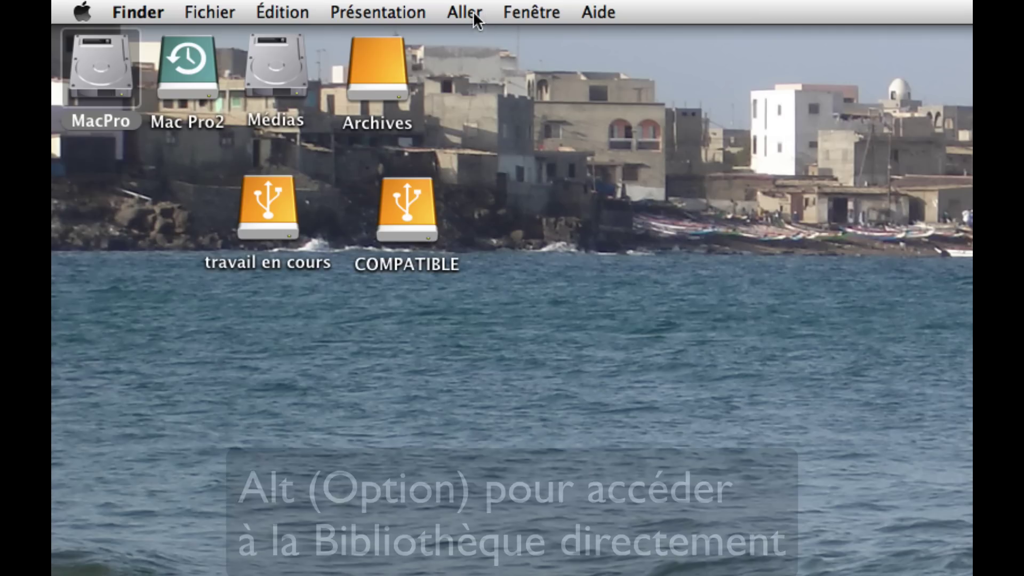
Open the user Library's Preferences folder and select com.apple.FinalCut.plist.Gztnp7F and com.apple.FinalCut.plist.mUBWpwk.
{"action": "left_click", "coordinate": [467, 13]}
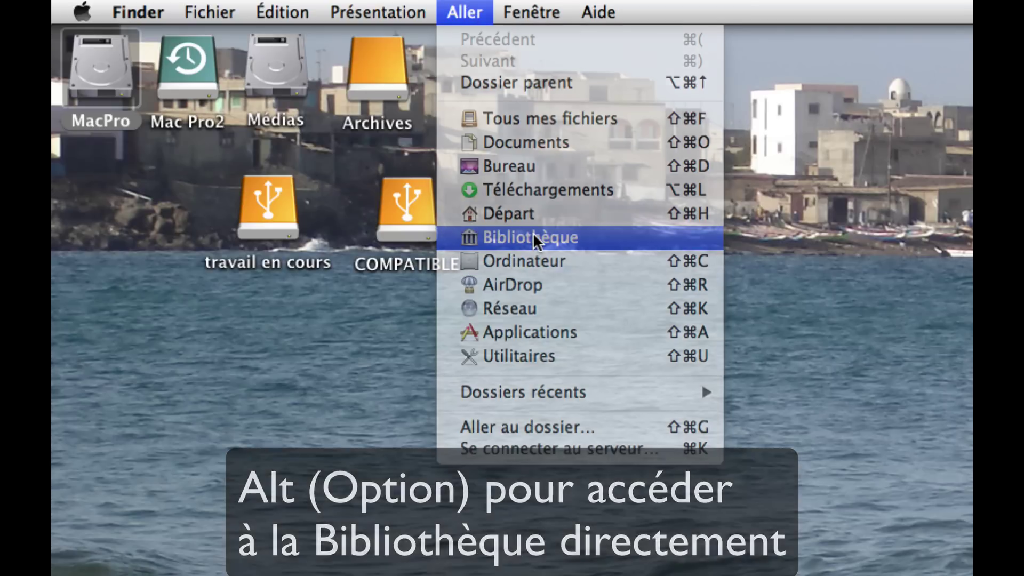
{"action": "left_click", "coordinate": [533, 235]}
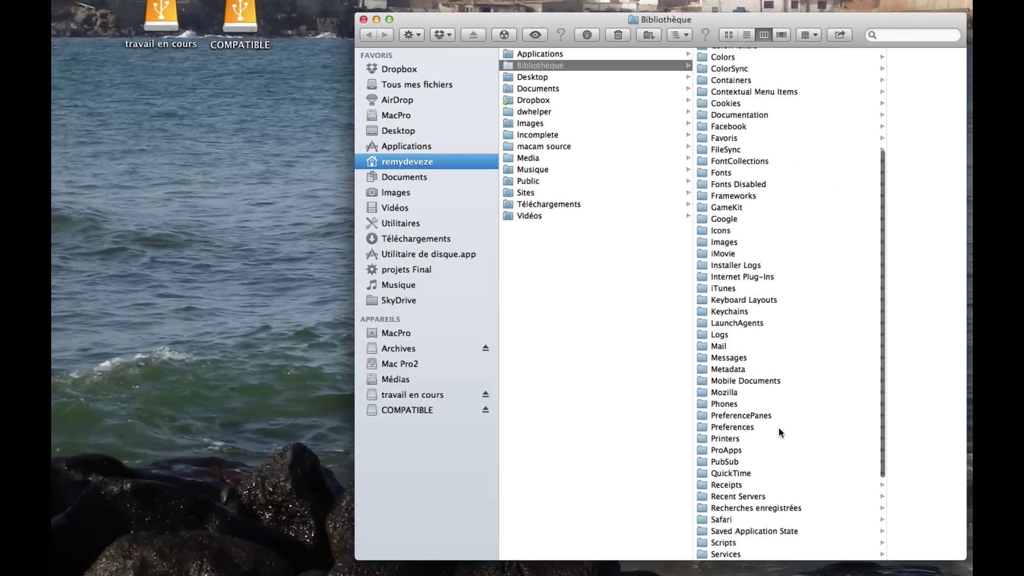
{"action": "left_click", "coordinate": [735, 426]}
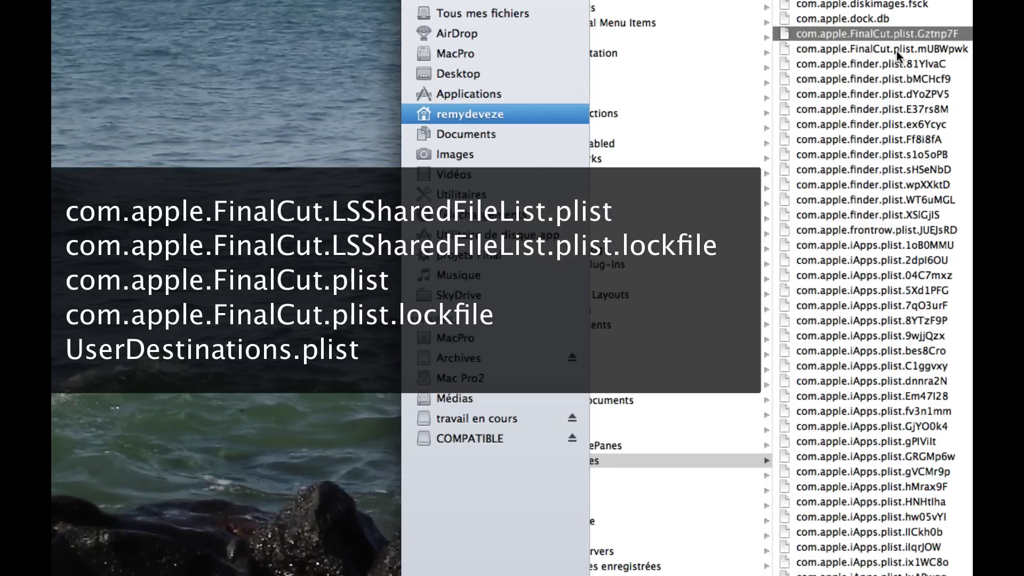
{"action": "left_click_drag", "start_coordinate": [864, 92], "coordinate": [866, 103]}
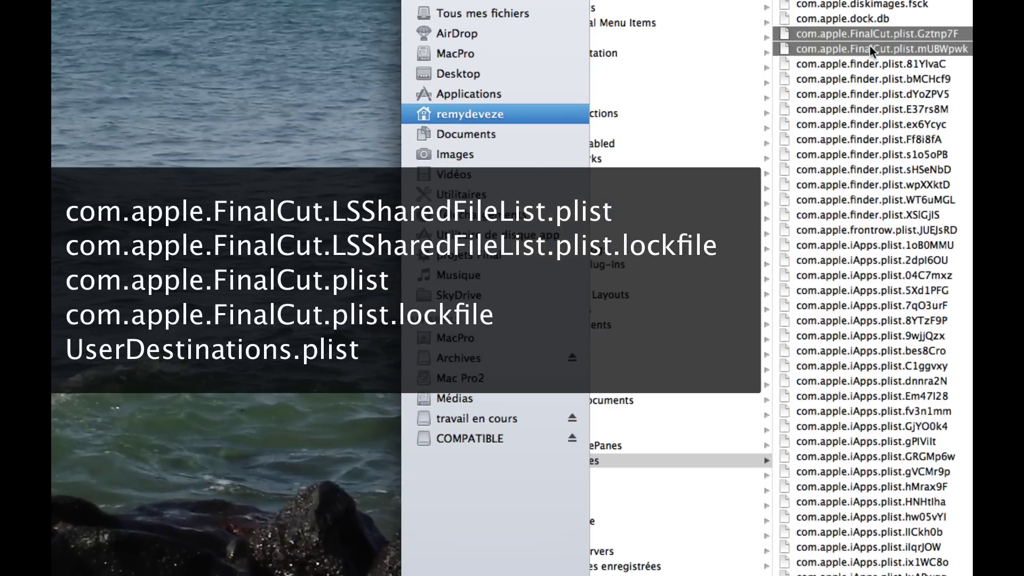
Select com.apple.FinalCut.LSSharedFileList.plist, com.apple.FinalCut.plist and UserDestinations.plist in the Preferences folder.
{"action": "scroll", "coordinate": [874, 288], "scroll_direction": "down", "scroll_amount": 15}
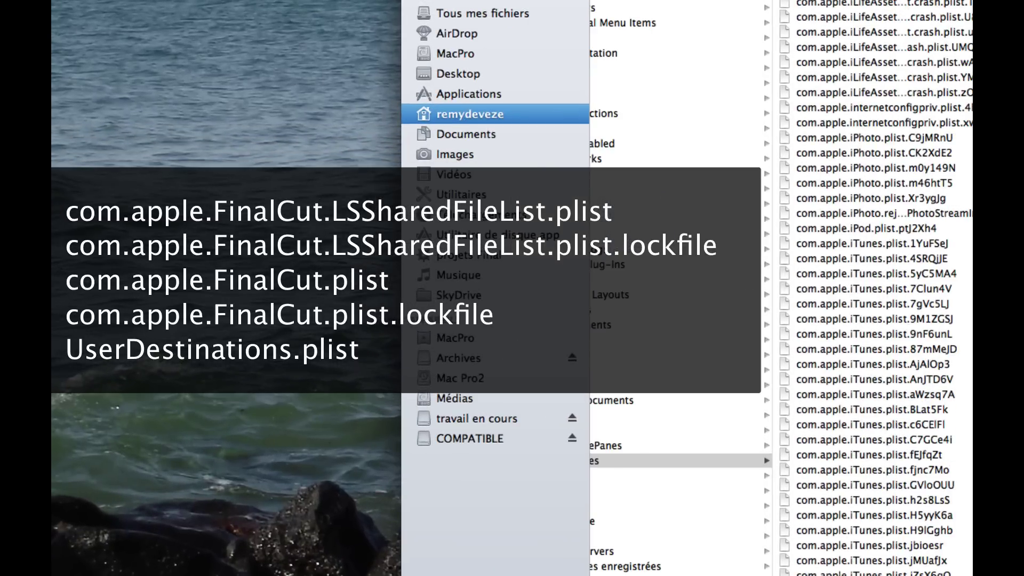
{"action": "scroll", "coordinate": [874, 287], "scroll_direction": "up", "scroll_amount": 20}
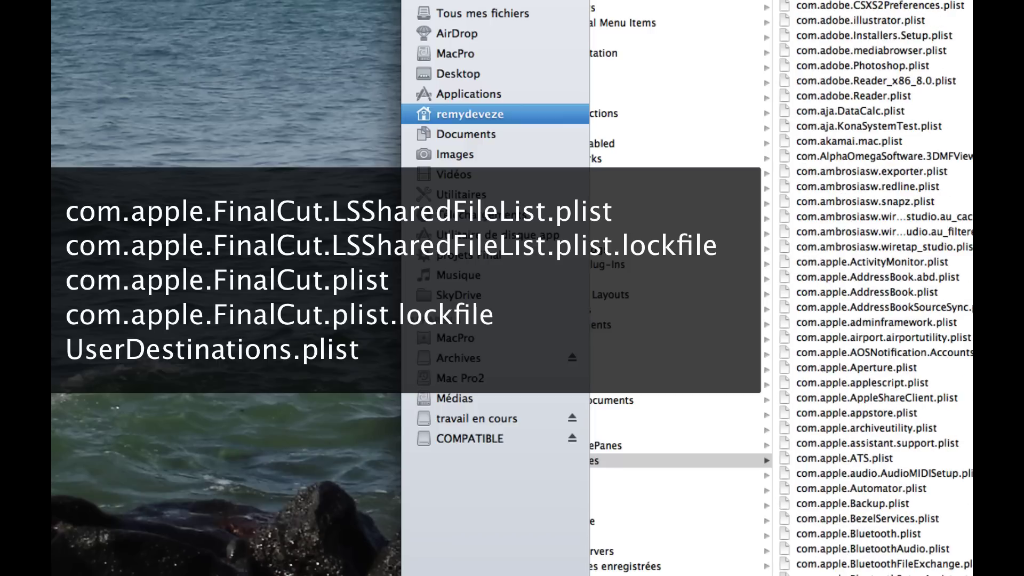
{"action": "scroll", "coordinate": [874, 288], "scroll_direction": "down", "scroll_amount": 10}
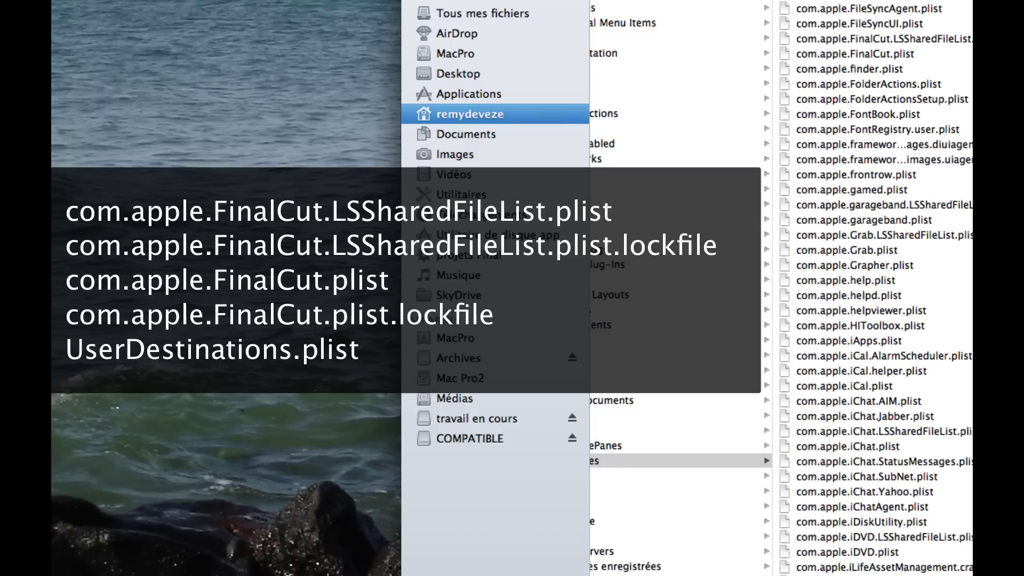
{"action": "scroll", "coordinate": [908, 155], "scroll_direction": "up", "scroll_amount": 1}
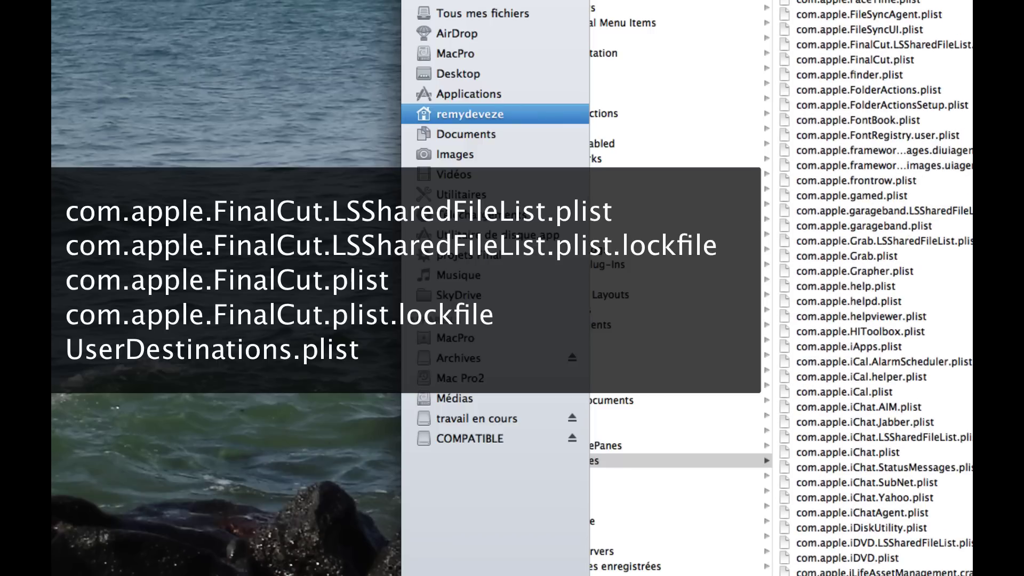
{"action": "left_click", "coordinate": [862, 47]}
{"action": "left_click", "coordinate": [861, 60], "text": "super"}
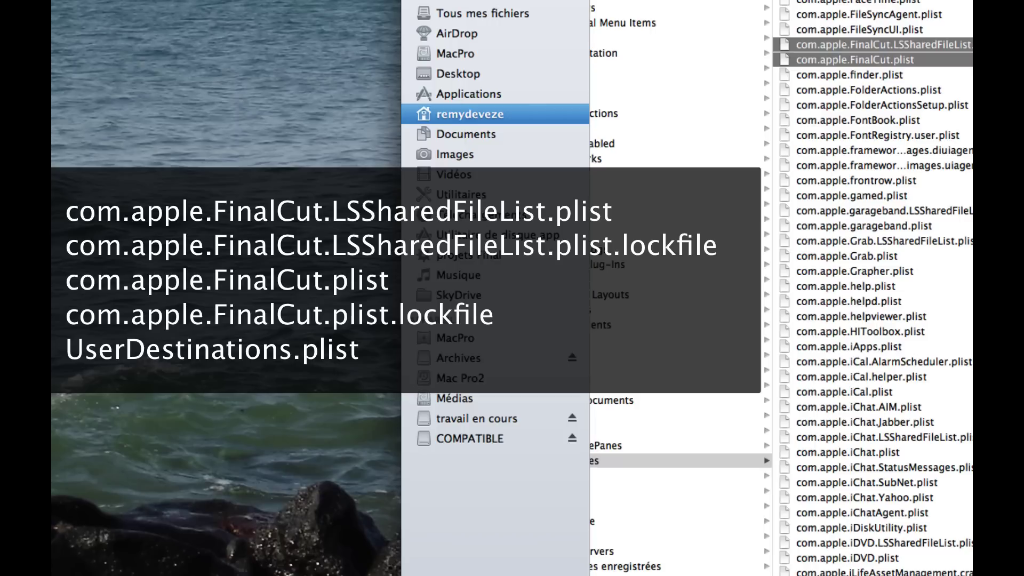
{"action": "scroll", "coordinate": [875, 288], "scroll_direction": "down", "scroll_amount": 20}
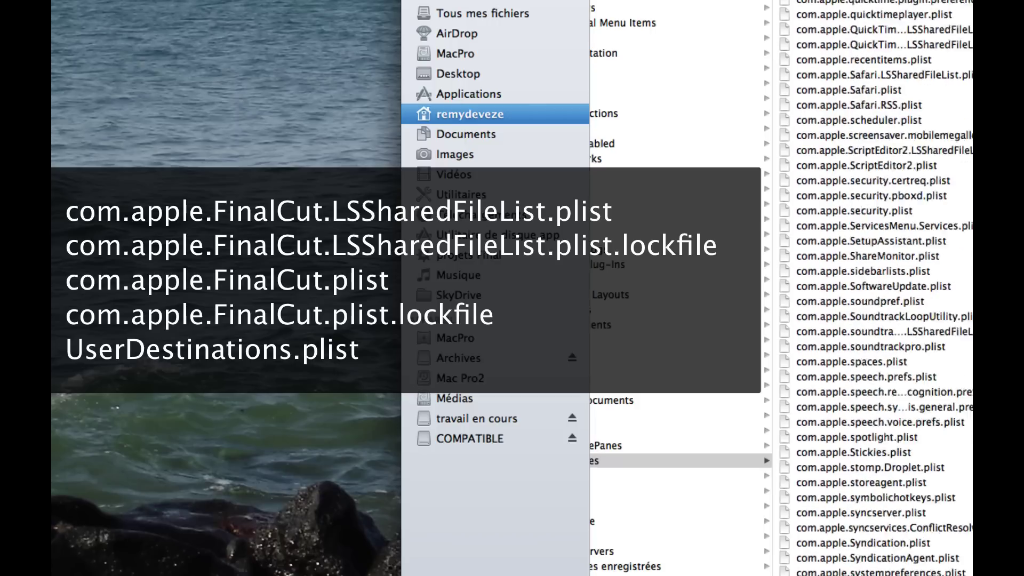
{"action": "scroll", "coordinate": [875, 288], "scroll_direction": "down", "scroll_amount": 20}
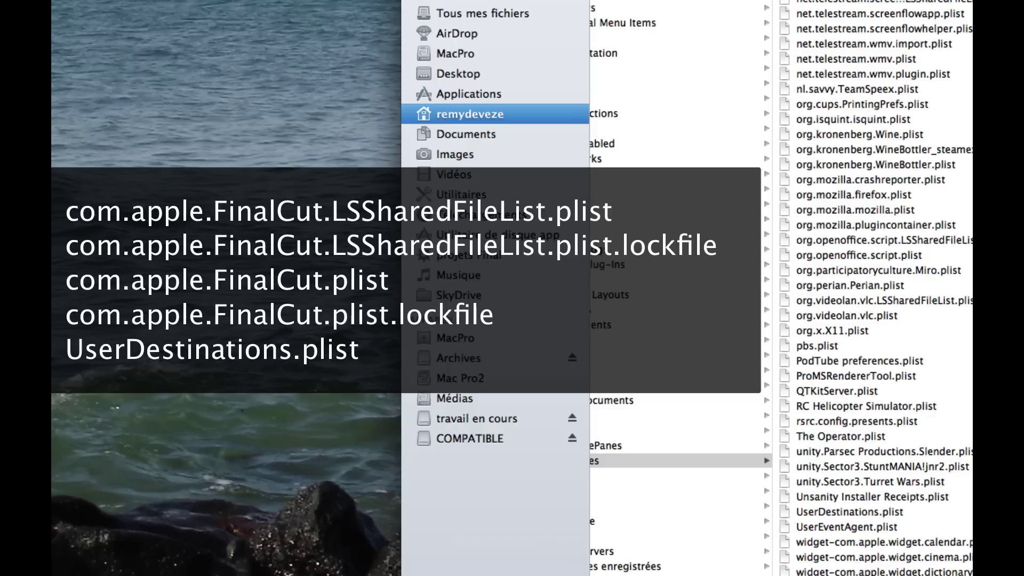
{"action": "left_click", "coordinate": [857, 510], "text": "super"}
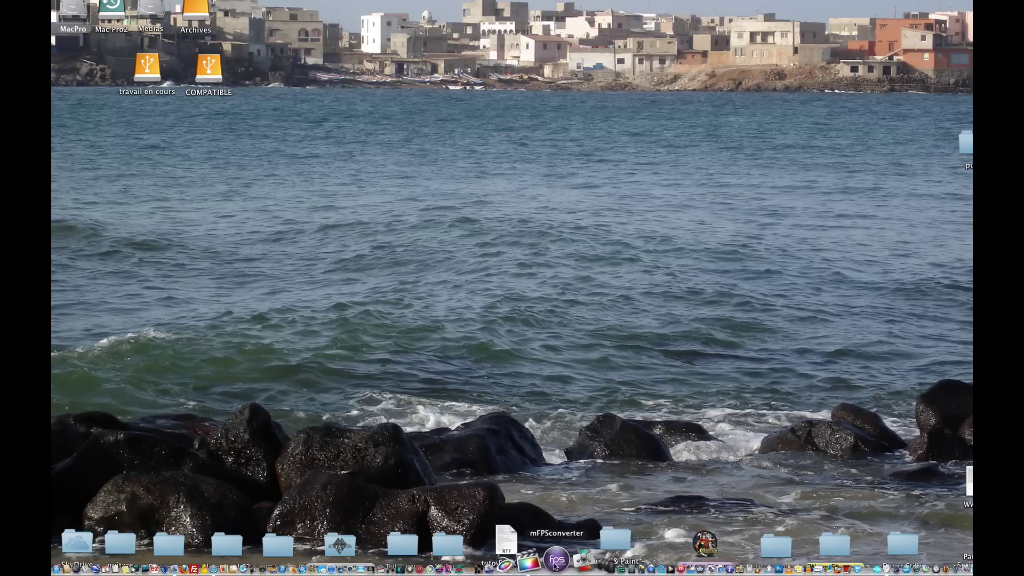
{"action": "left_click", "coordinate": [545, 561]}
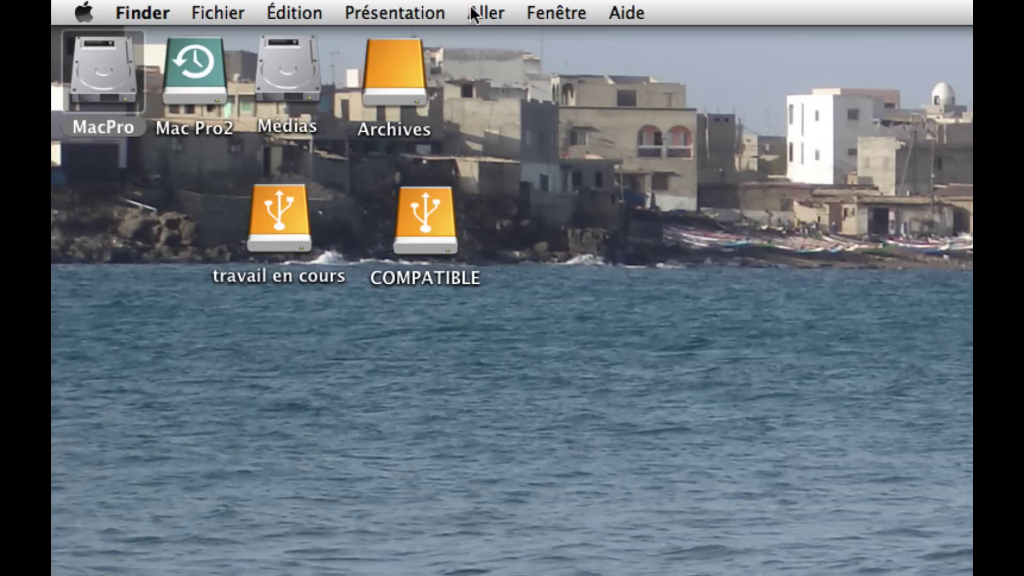
Open the Applications folder, bring up the available actions for Final Cut Pro.app, dismiss them, and close the folder window.
{"action": "left_click", "coordinate": [488, 12]}
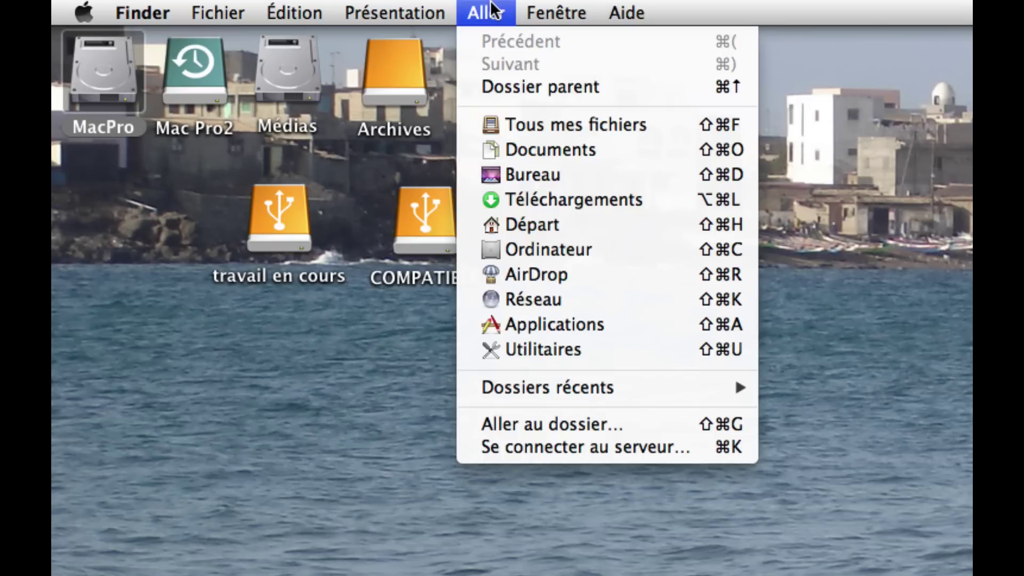
{"action": "left_click", "coordinate": [584, 324]}
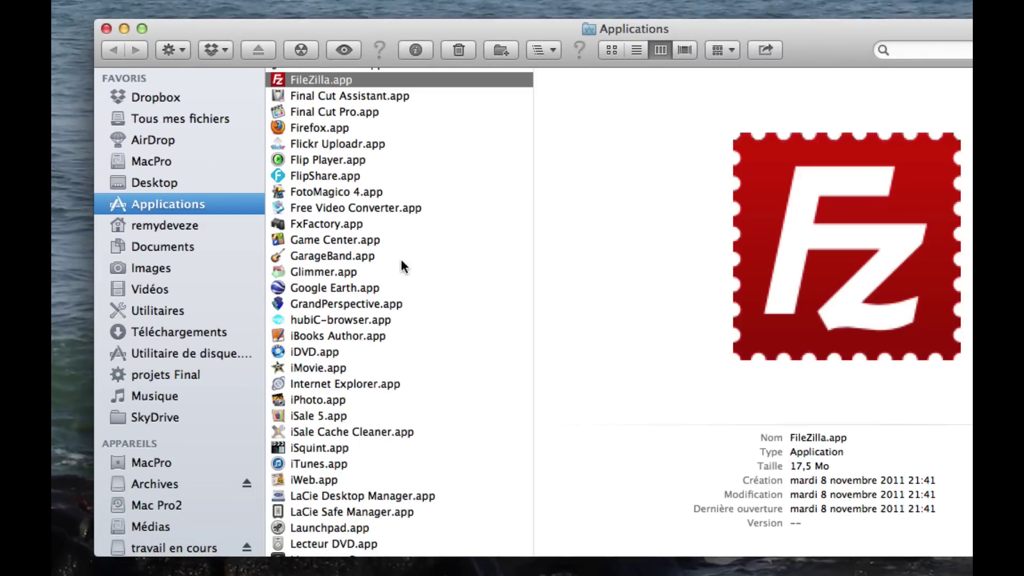
{"action": "scroll", "coordinate": [464, 270], "scroll_direction": "down", "scroll_amount": 3}
{"action": "scroll", "coordinate": [430, 252], "scroll_direction": "up", "scroll_amount": 4}
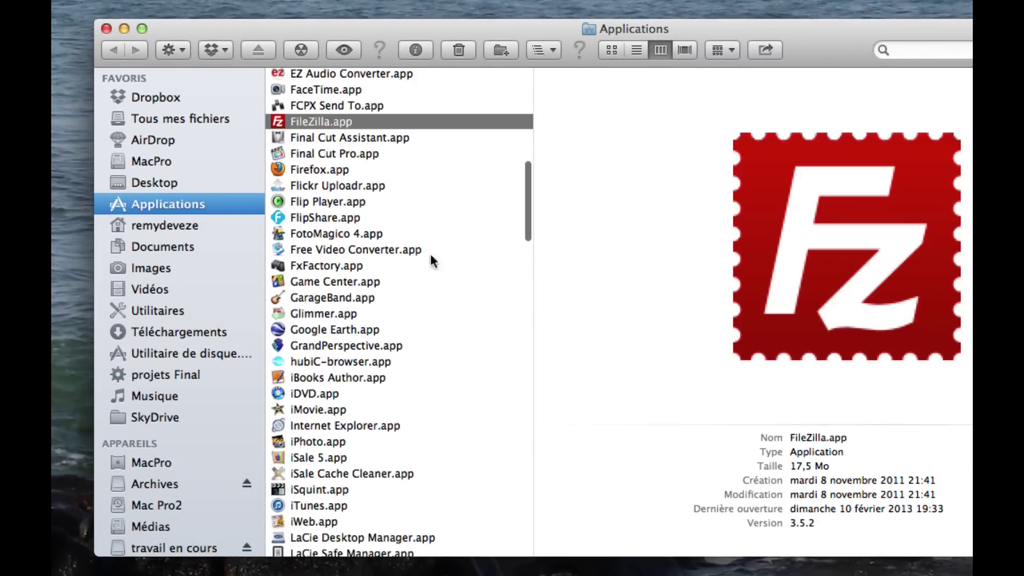
{"action": "left_click", "coordinate": [322, 155]}
{"action": "scroll", "coordinate": [322, 155], "scroll_direction": "up", "scroll_amount": 4}
{"action": "right_click", "coordinate": [315, 266]}
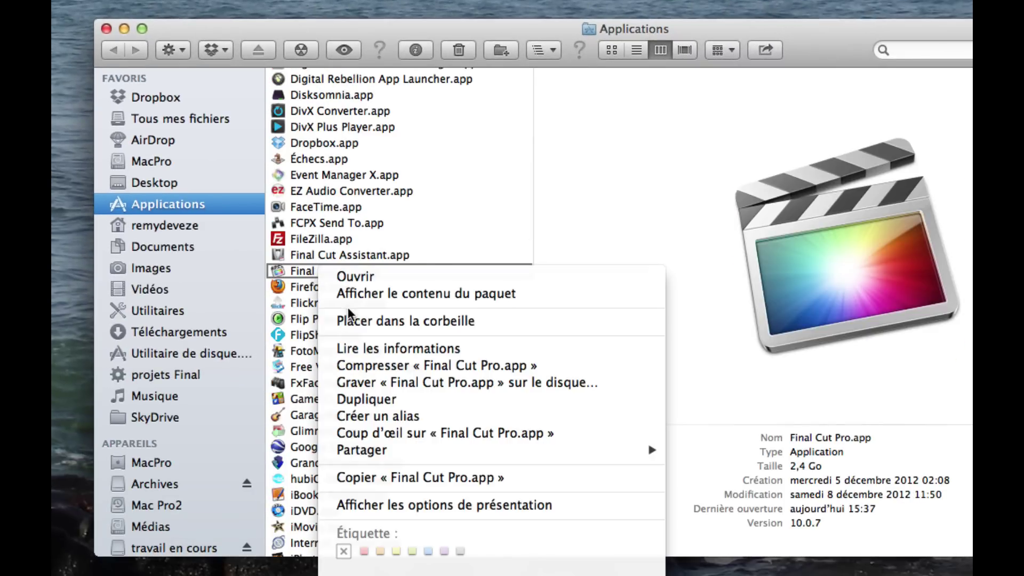
{"action": "left_click", "coordinate": [528, 124]}
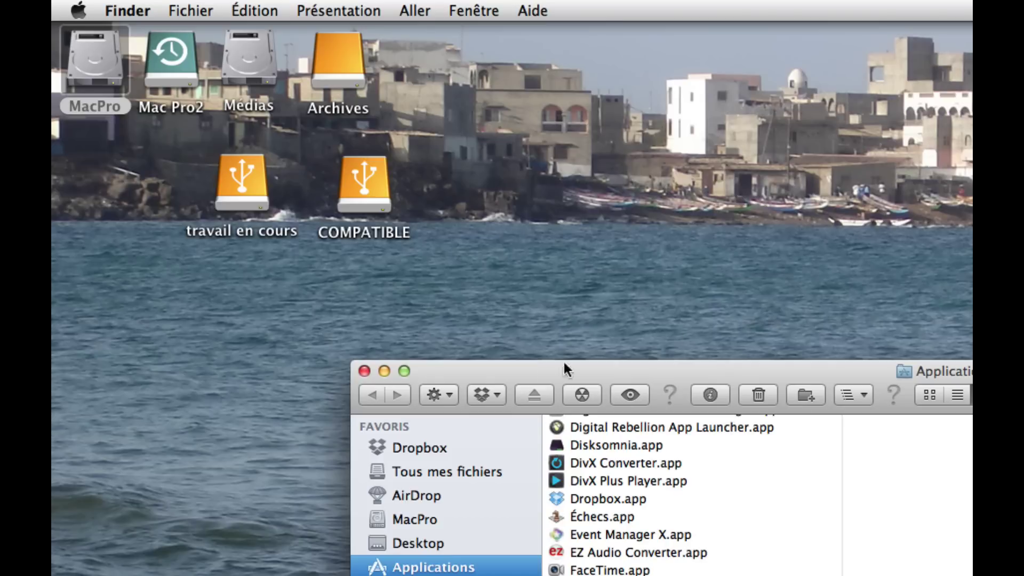
{"action": "key", "text": "super+w"}
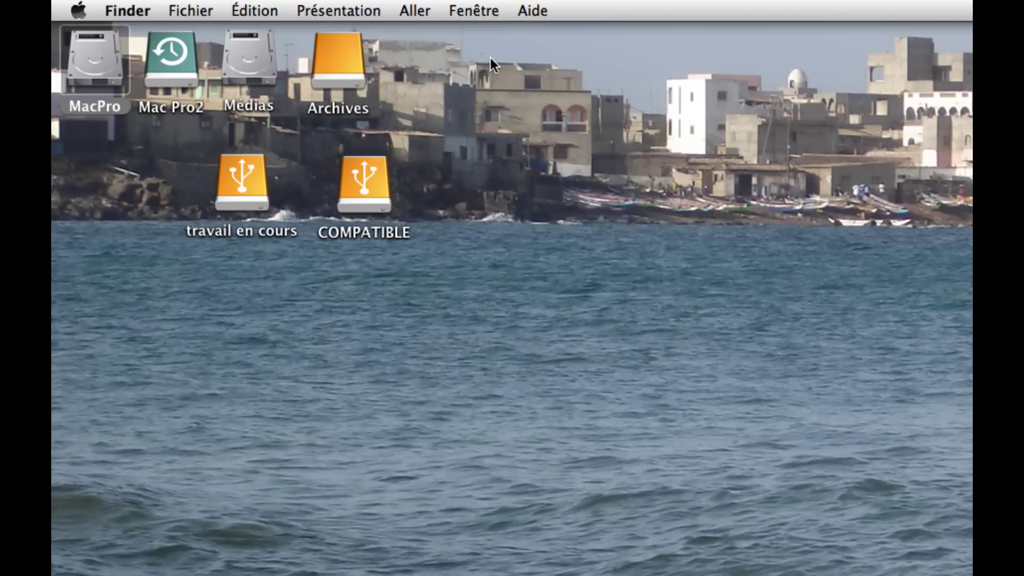
Reopen the Preferences folder in the user Library and select the two com.apple.FinalCut.plist files with random suffixes.
{"action": "left_click", "coordinate": [415, 10]}
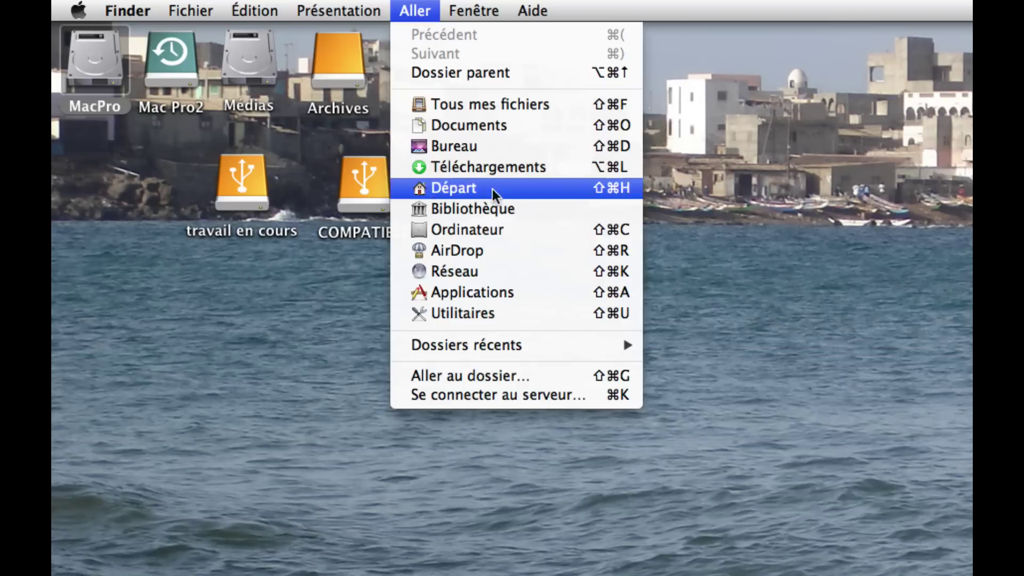
{"action": "left_click", "coordinate": [484, 209], "text": "alt"}
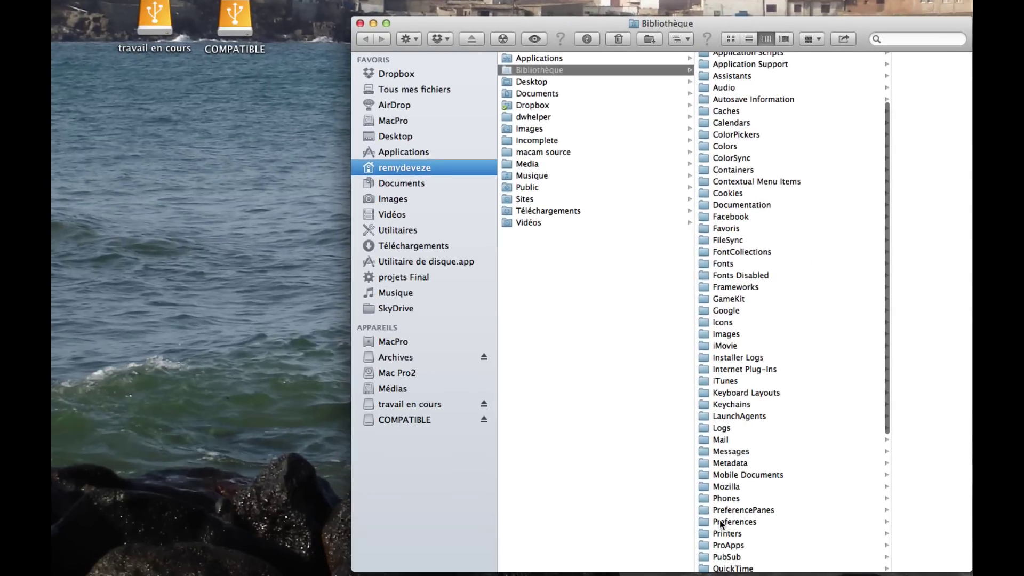
{"action": "left_click", "coordinate": [720, 521]}
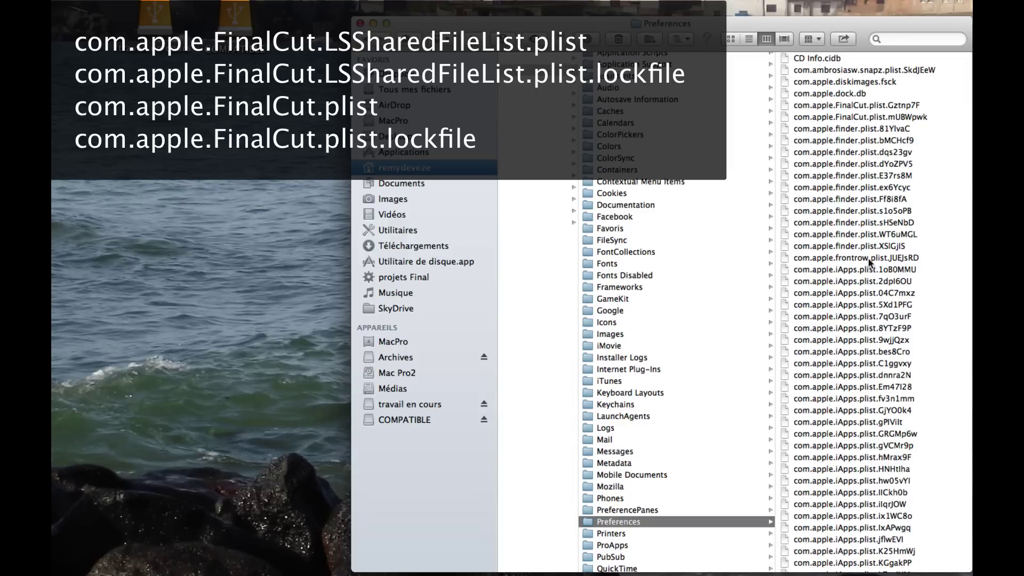
{"action": "scroll", "coordinate": [868, 261], "scroll_direction": "down", "scroll_amount": 3}
{"action": "scroll", "coordinate": [867, 263], "scroll_direction": "up", "scroll_amount": 5}
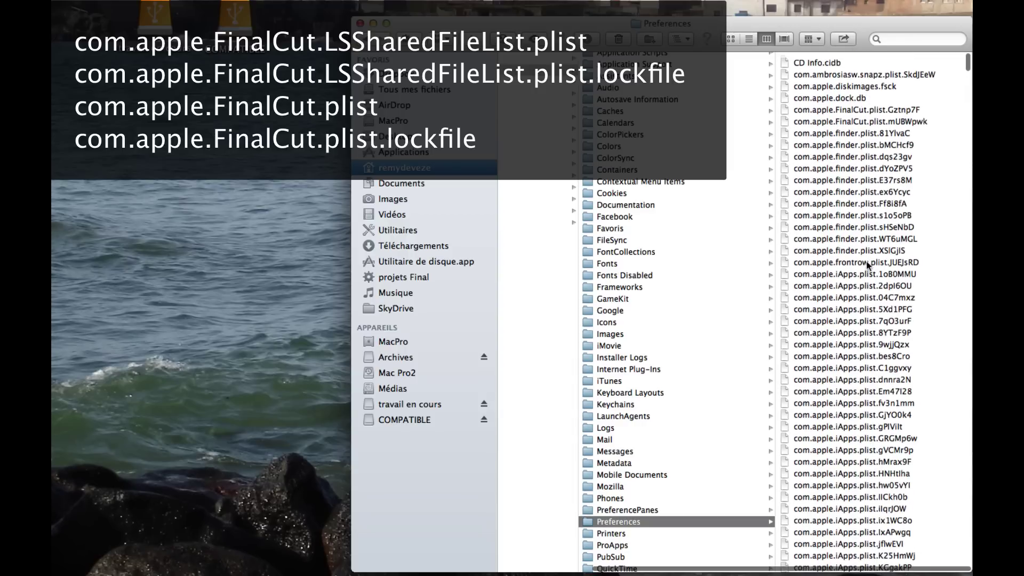
{"action": "left_click", "coordinate": [853, 108]}
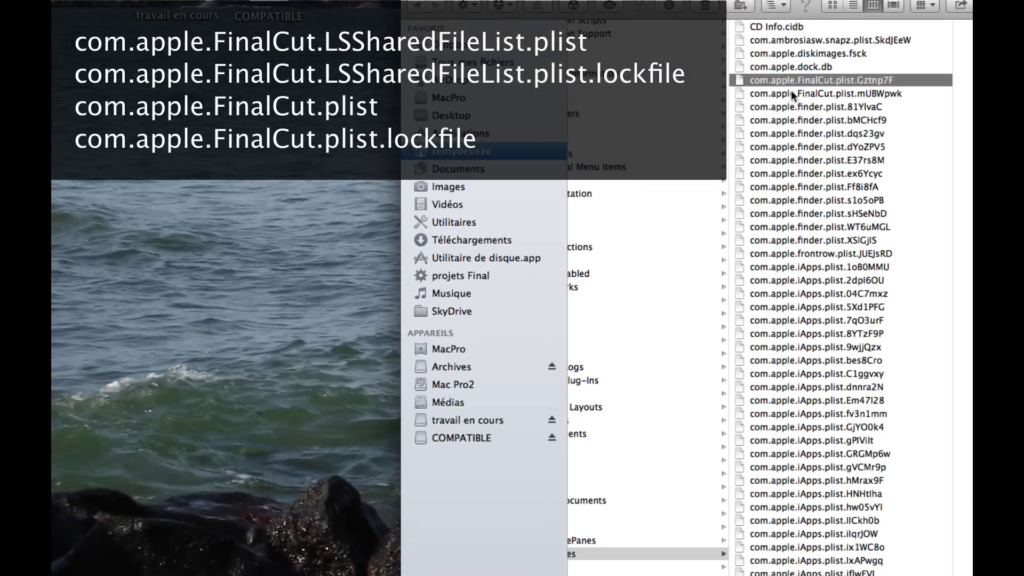
{"action": "left_click", "coordinate": [791, 93], "text": "shift"}
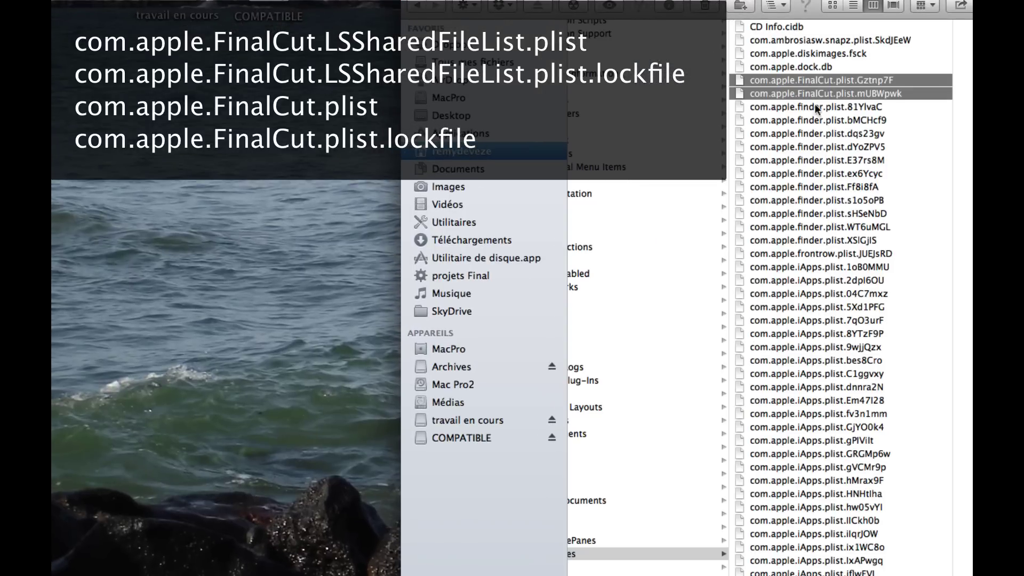
Select the com.apple.FinalCut.LSSharedFileList.plist and com.apple.FinalCut.plist preference files.
{"action": "scroll", "coordinate": [895, 214], "scroll_direction": "down", "scroll_amount": 2}
{"action": "scroll", "coordinate": [902, 262], "scroll_direction": "down", "scroll_amount": 10}
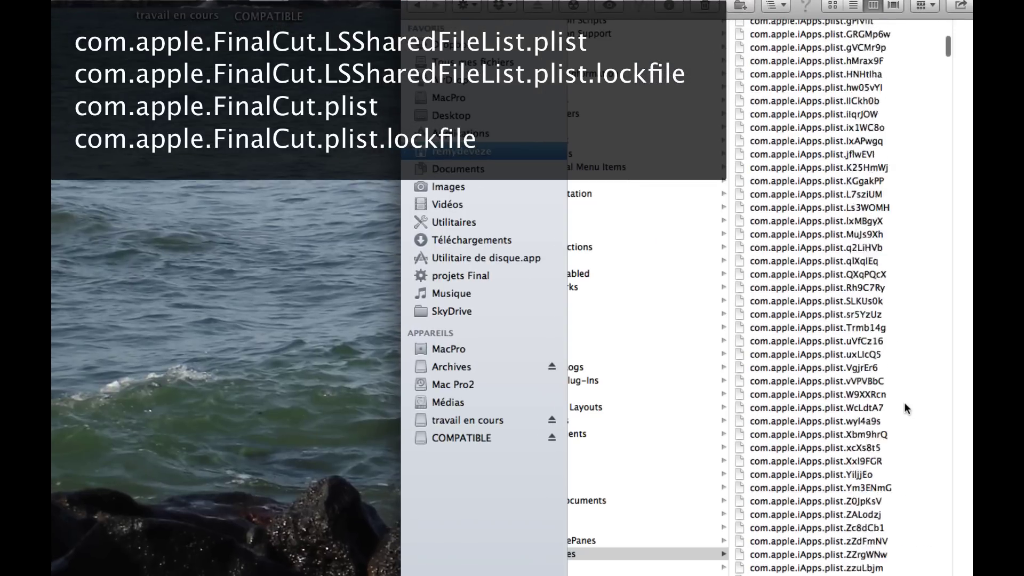
{"action": "scroll", "coordinate": [853, 320], "scroll_direction": "up", "scroll_amount": 15}
{"action": "left_click", "coordinate": [814, 327]}
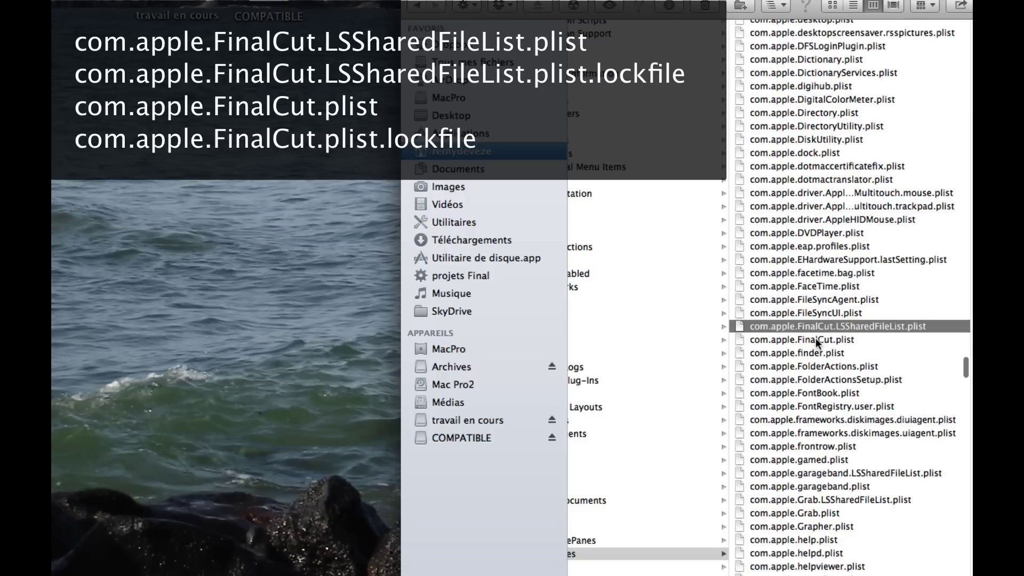
{"action": "left_click", "coordinate": [814, 338], "text": "shift"}
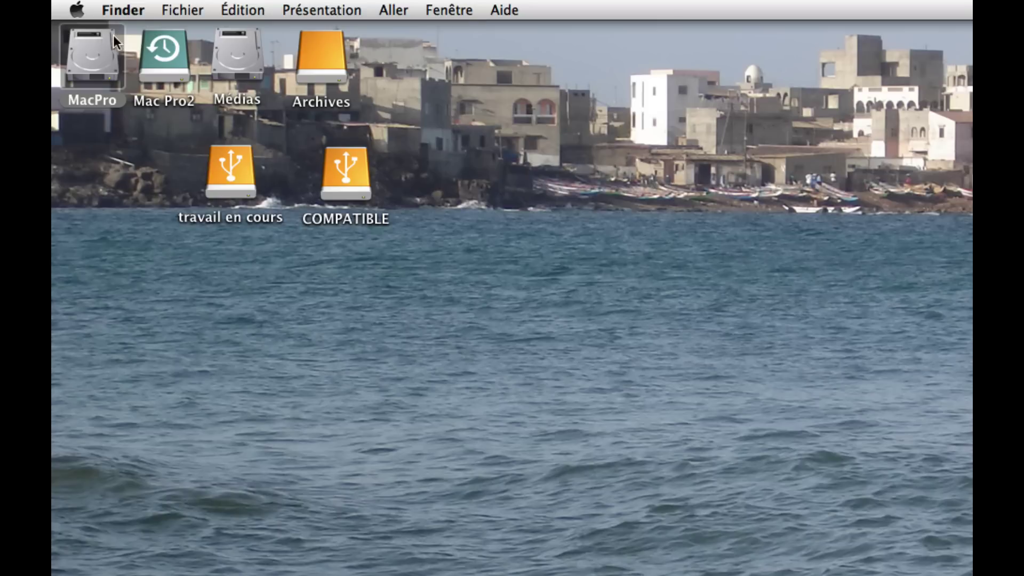
Switch to the App Store, view the list of purchased applications, and close its window.
{"action": "left_click", "coordinate": [77, 10]}
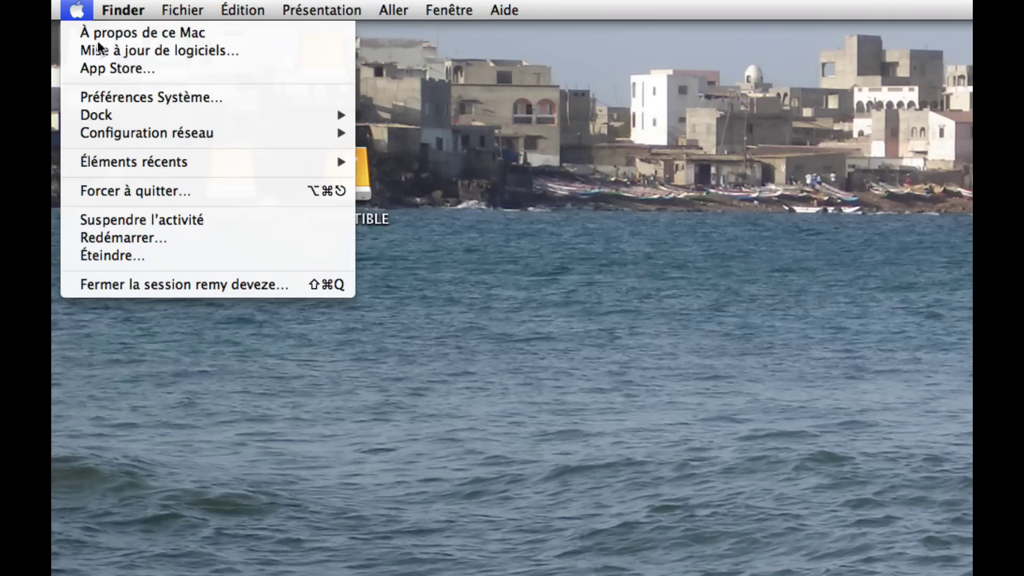
{"action": "left_click", "coordinate": [104, 67]}
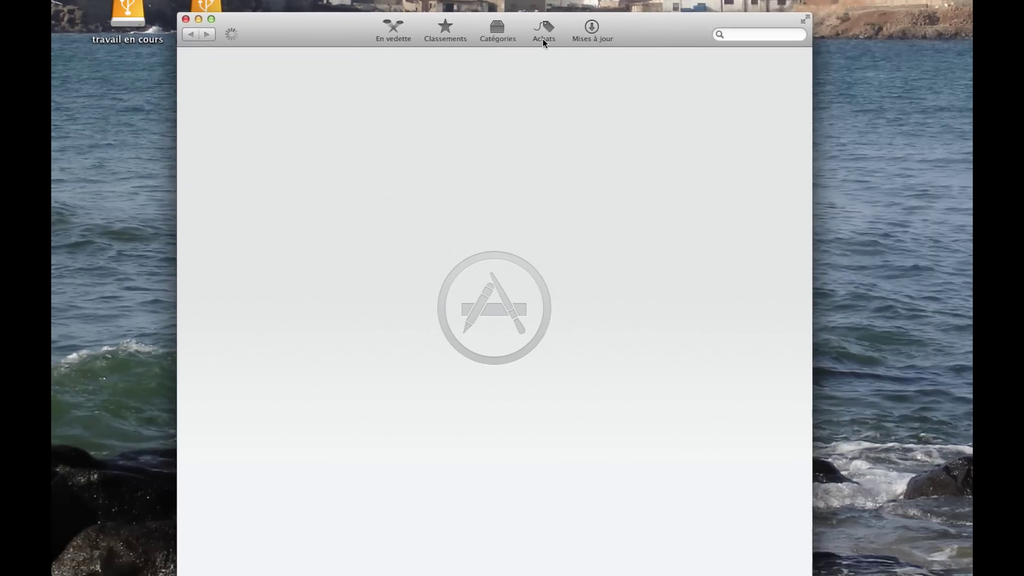
{"action": "left_click", "coordinate": [754, 151]}
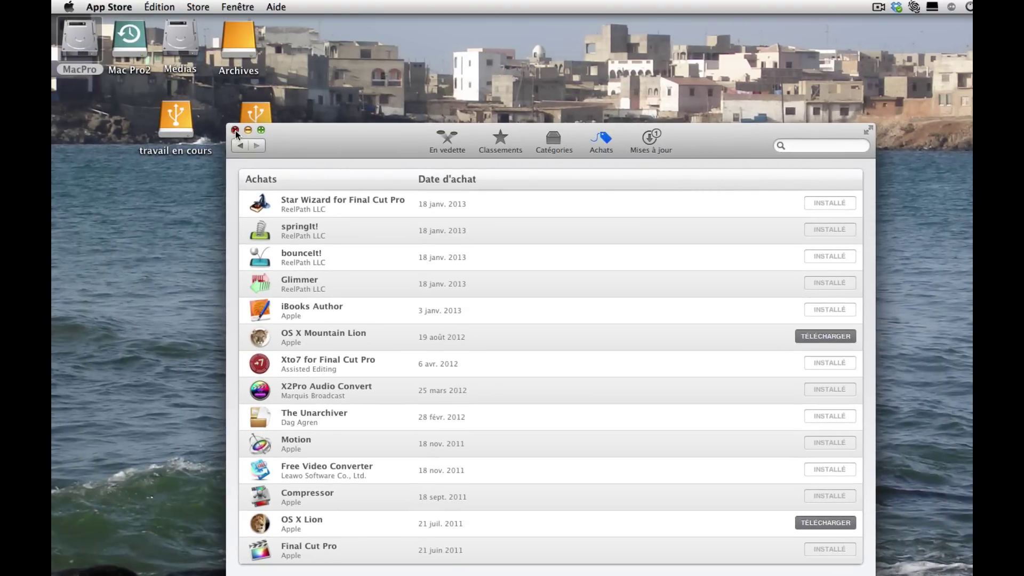
{"action": "left_click", "coordinate": [235, 128]}
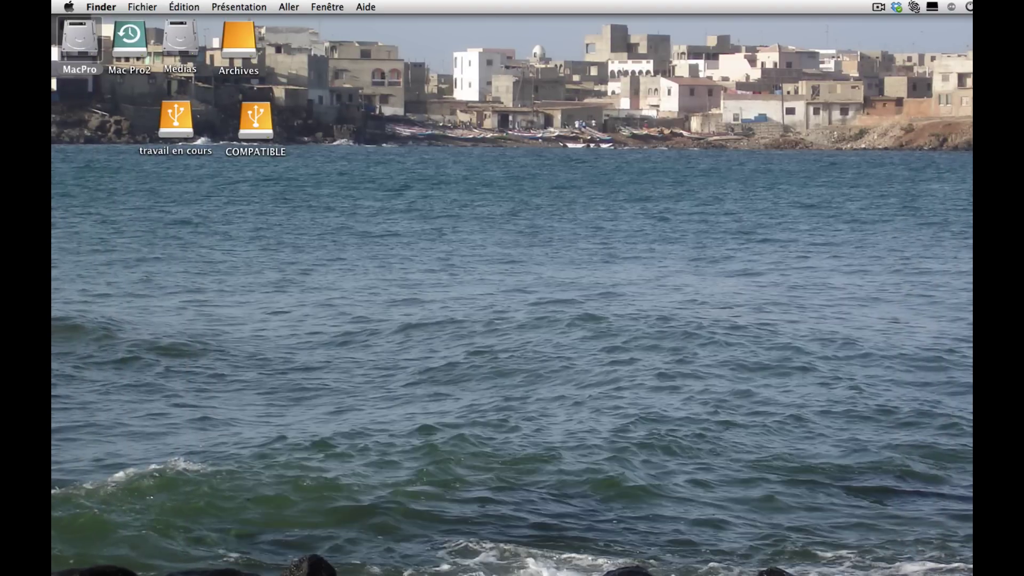